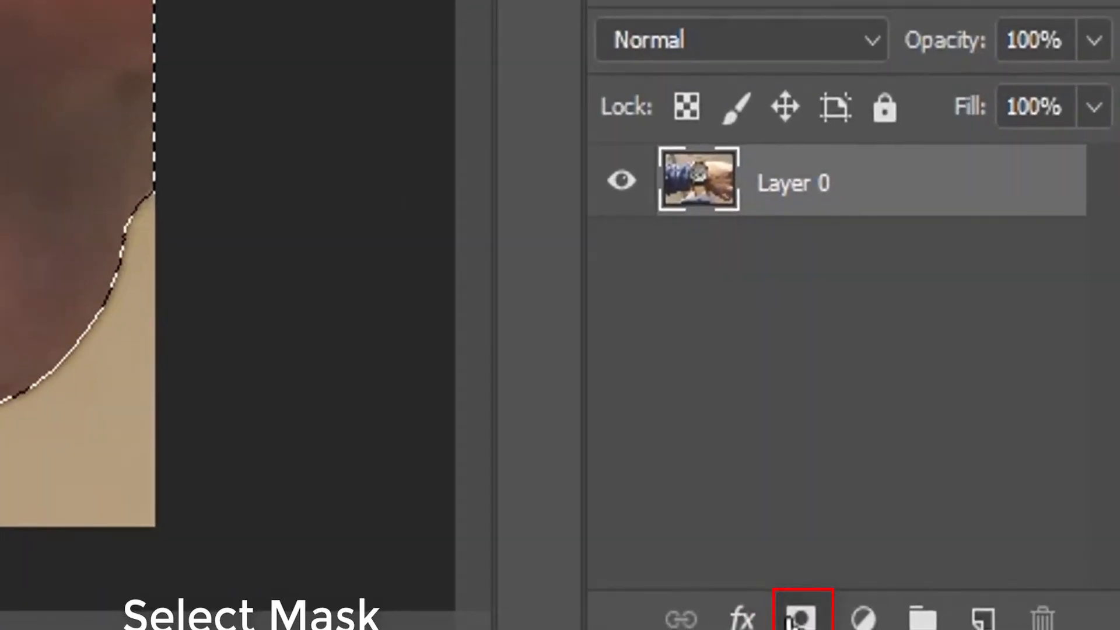
Step: Add a layer mask to Layer 0 from the current selection around the arm and watch
left_click(889, 623)
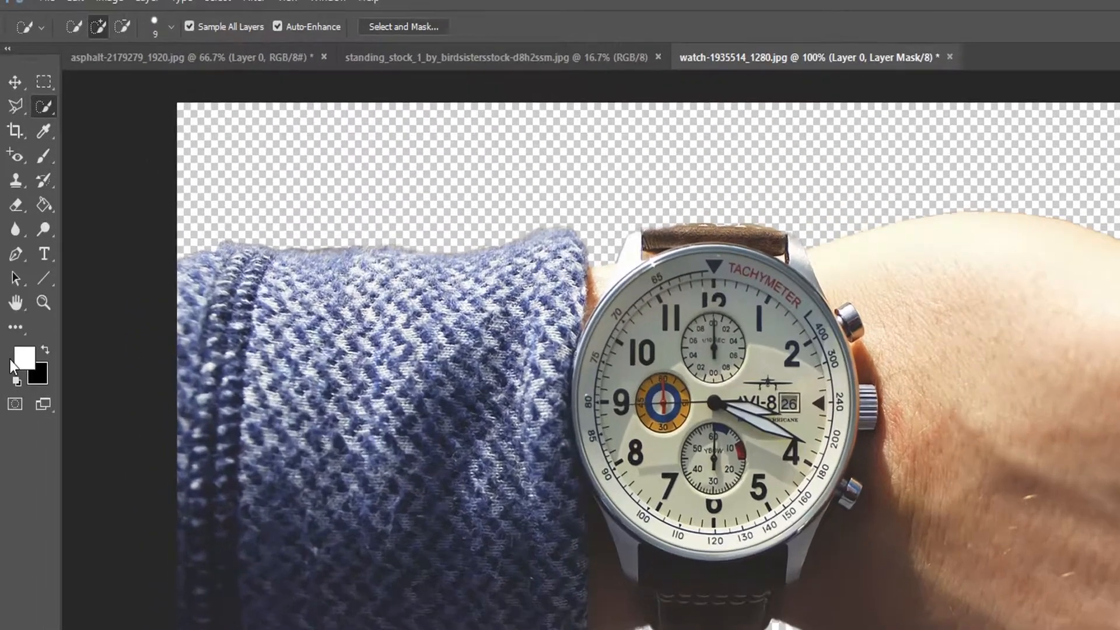
Step: Select the watch dial by tracing the inner edge of the bezel with the Polygonal Lasso
left_click(30, 202)
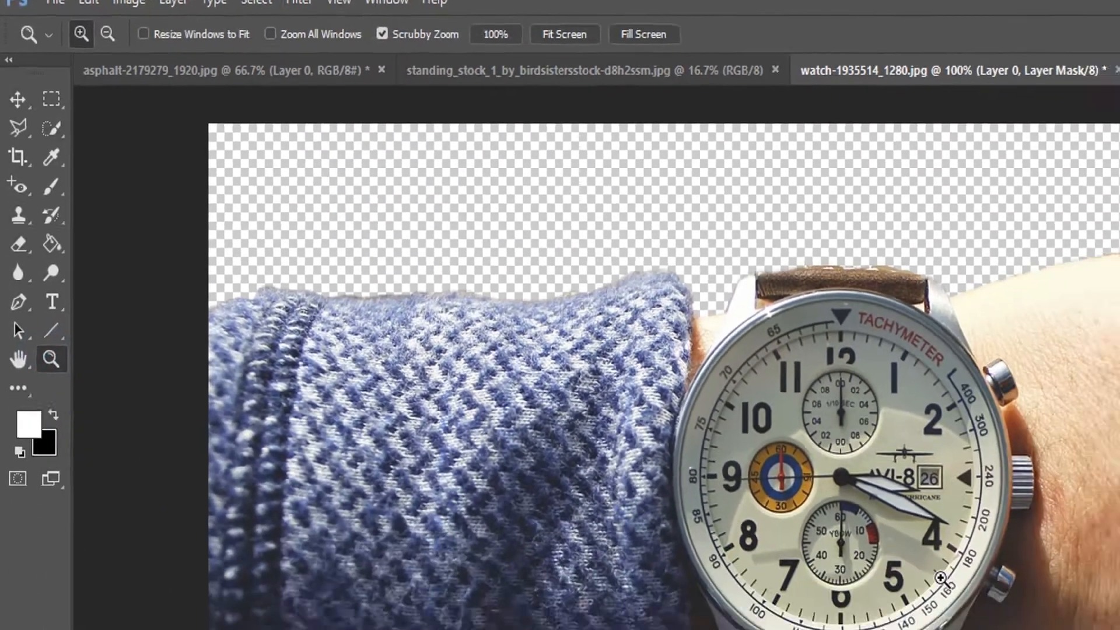
left_click(548, 331)
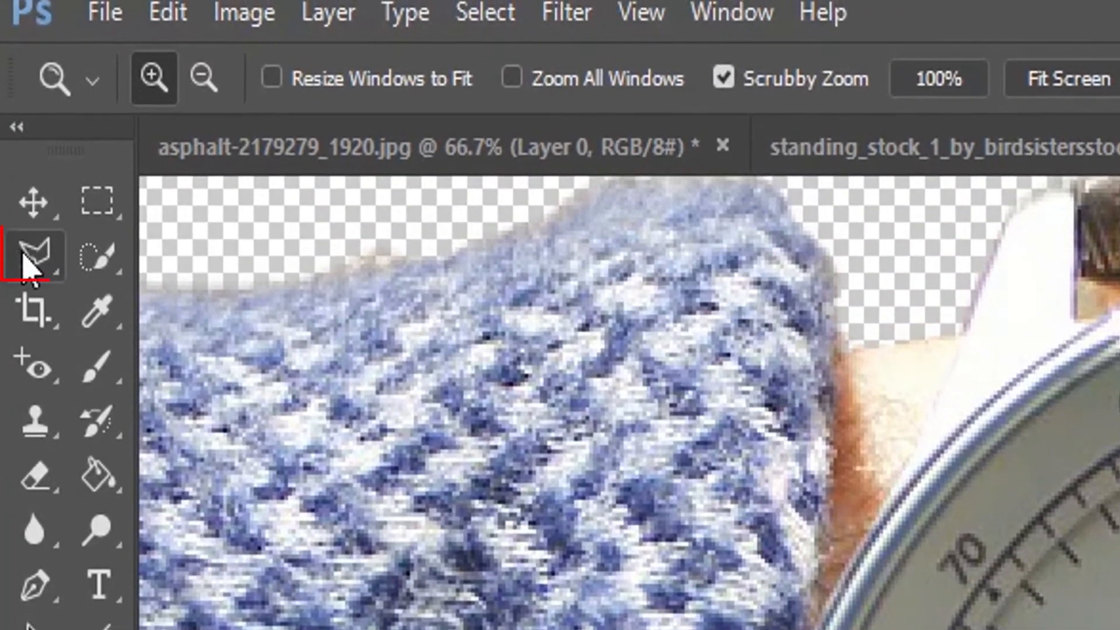
left_click(26, 266)
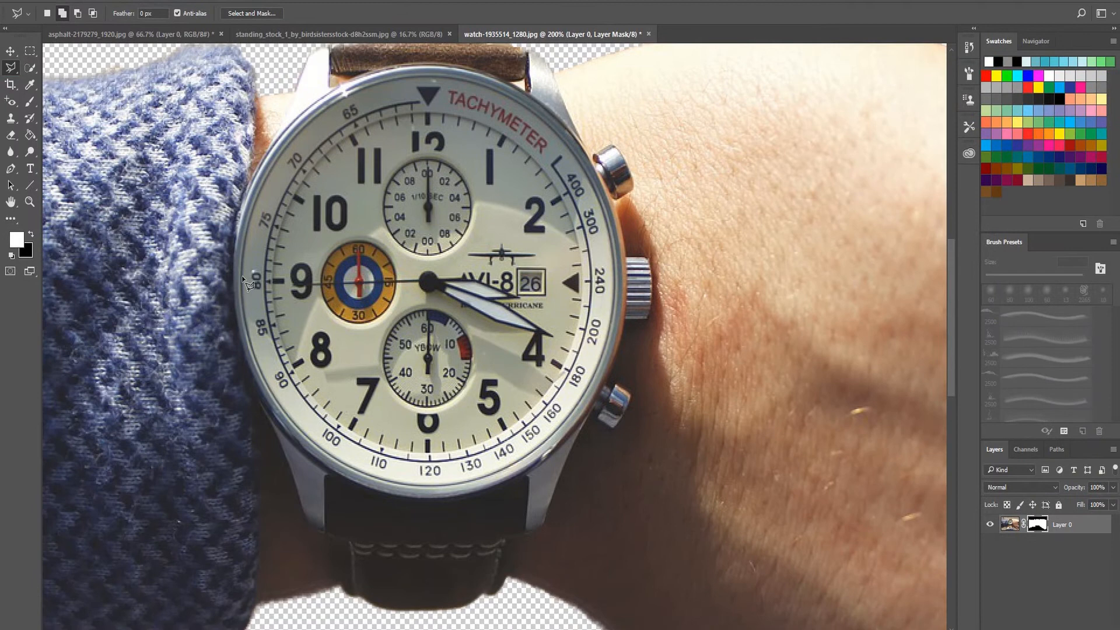
left_click(243, 277)
left_click(257, 194)
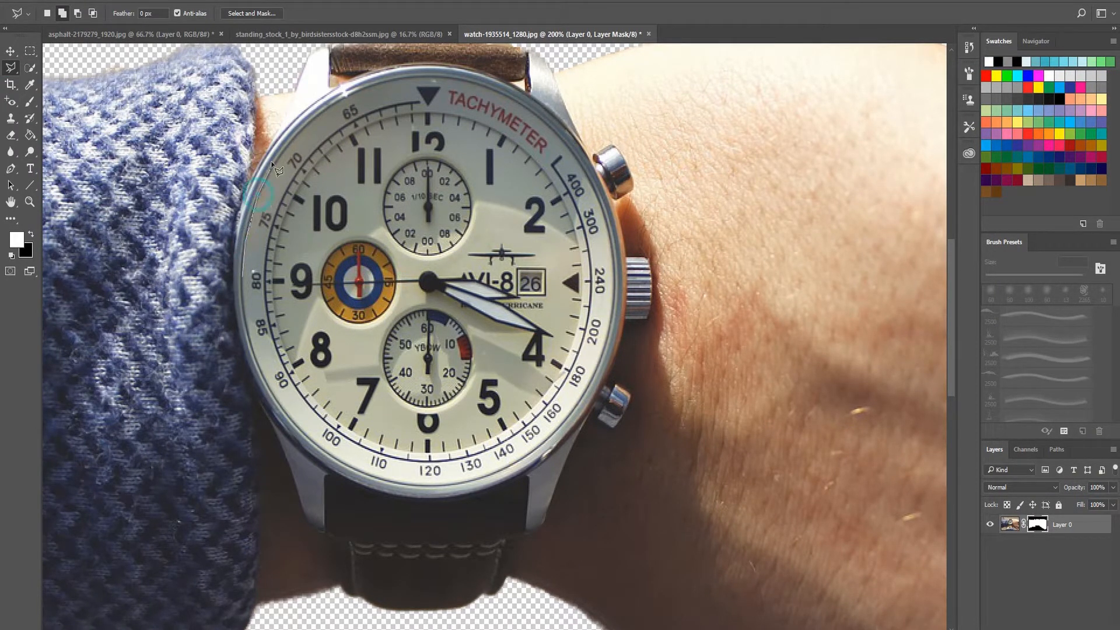
left_click(308, 127)
left_click(552, 130)
left_click(583, 165)
left_click(596, 200)
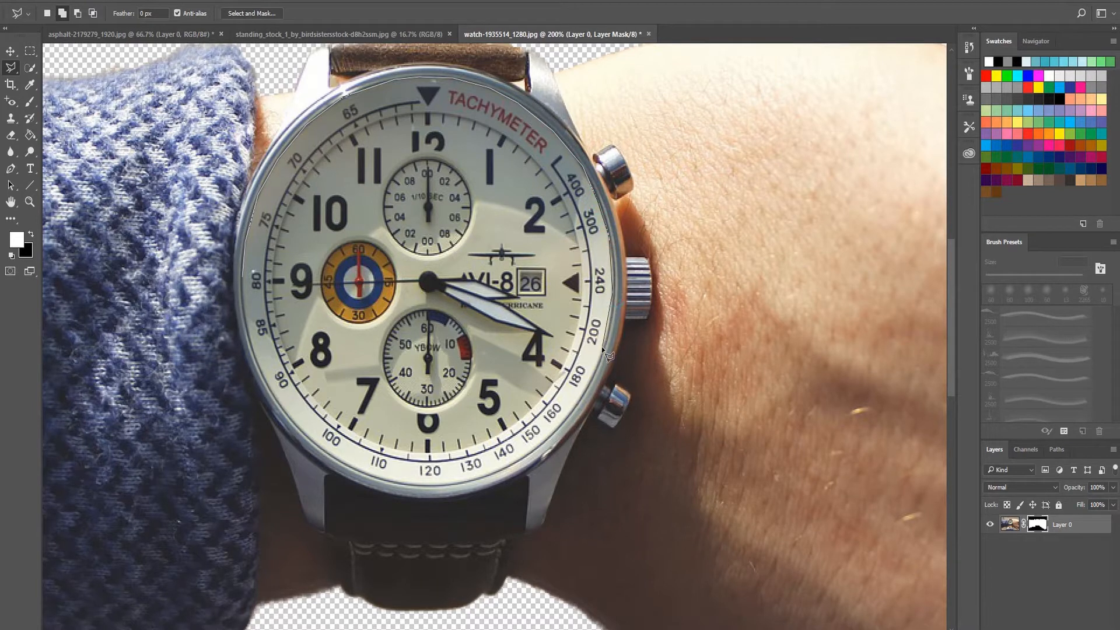
left_click(526, 456)
left_click(499, 471)
left_click(447, 484)
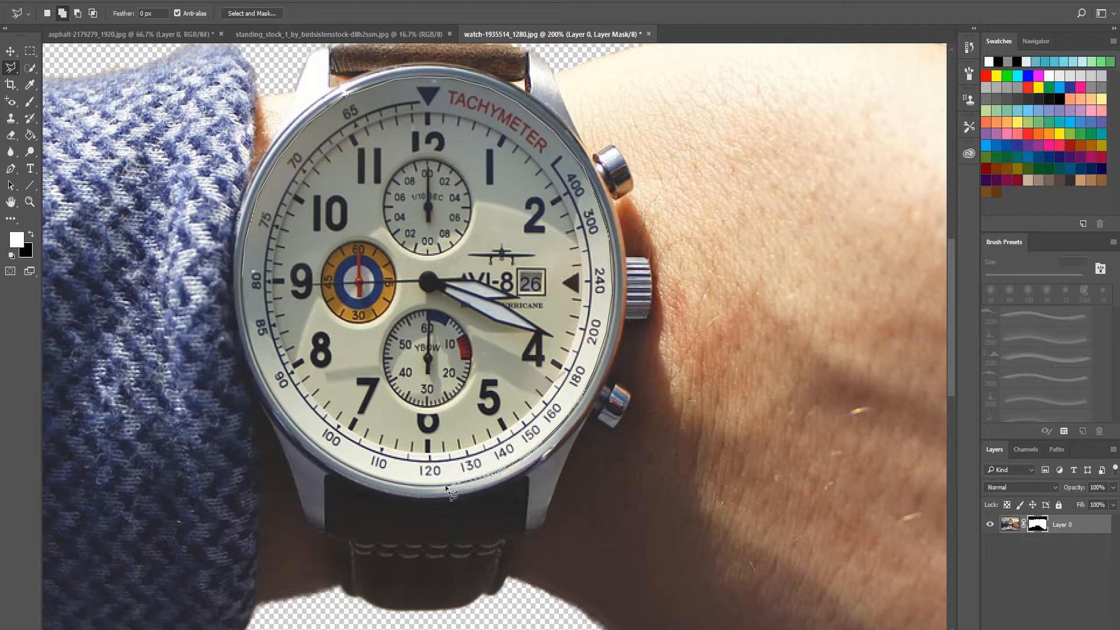
left_click(395, 482)
left_click(308, 437)
left_click(269, 389)
left_click(245, 280)
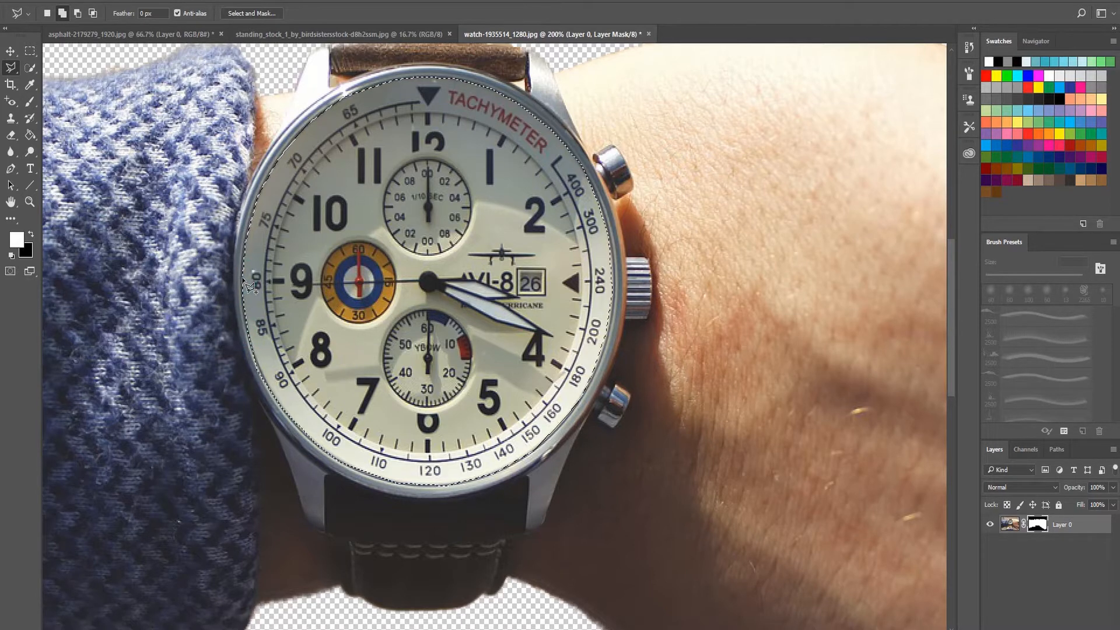
key("v")
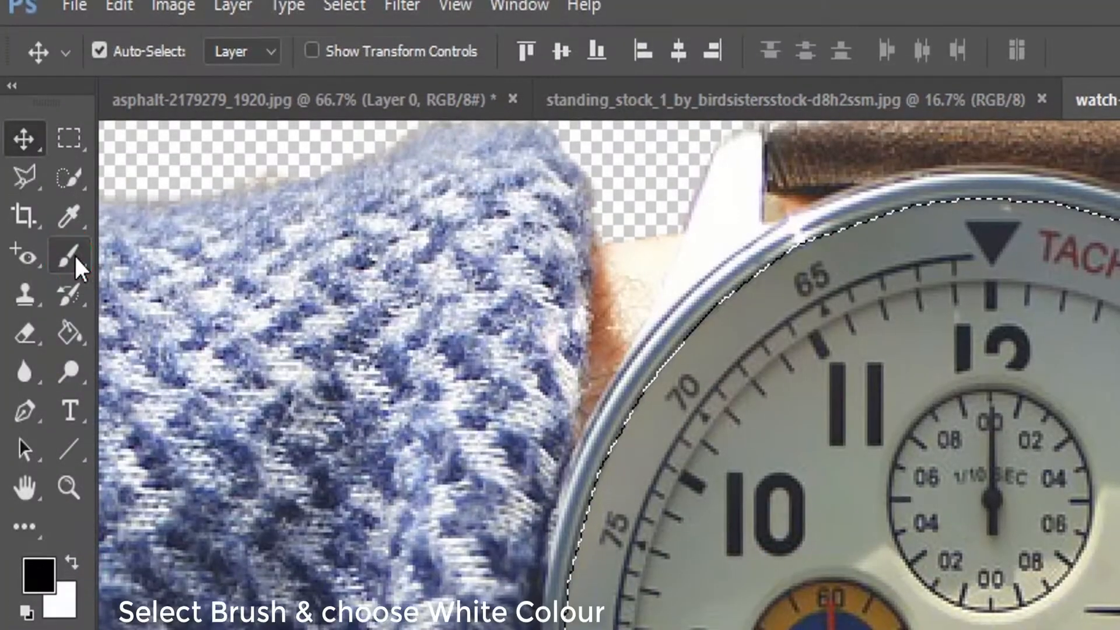
Step: Hide the selected watch dial by painting black on Layer 0's mask with a 100 px brush at 100% opacity and flow
left_click(33, 114)
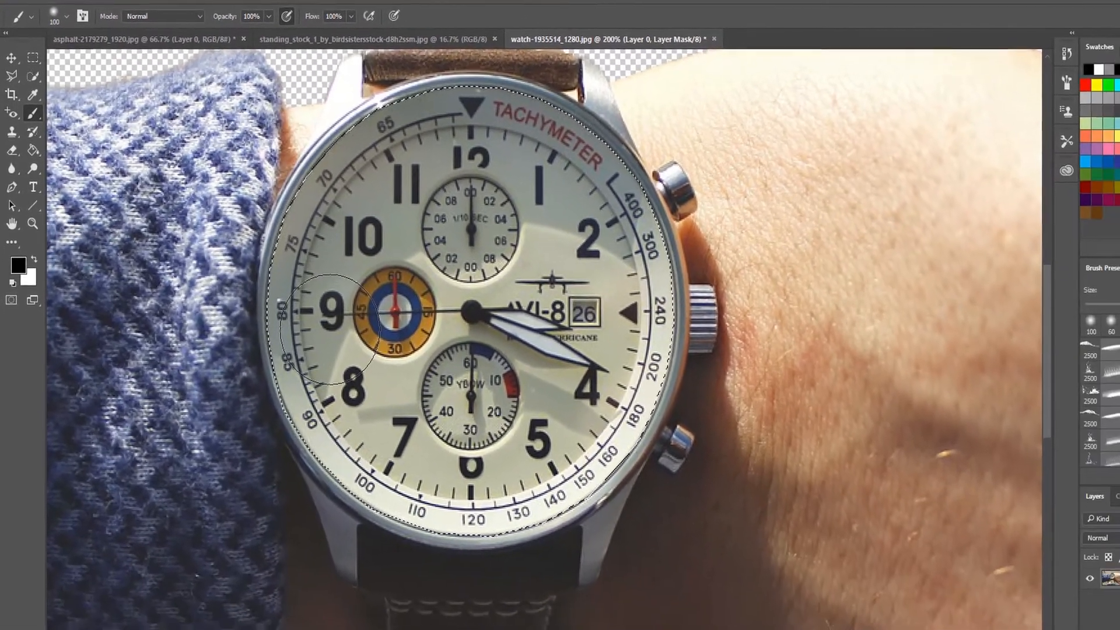
left_click_drag(398, 288, 363, 411)
mouse_move(275, 308)
left_mouse_down()
mouse_move(326, 374)
mouse_move(443, 151)
mouse_move(379, 228)
mouse_move(275, 411)
left_mouse_up()
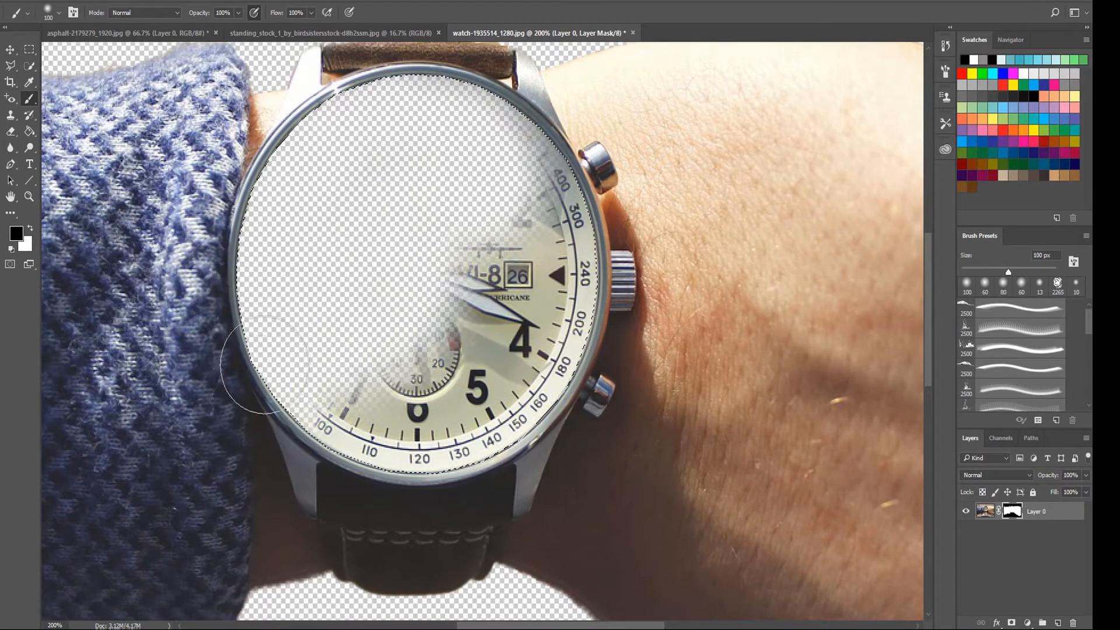
left_click_drag(263, 368, 368, 414)
left_click(223, 12)
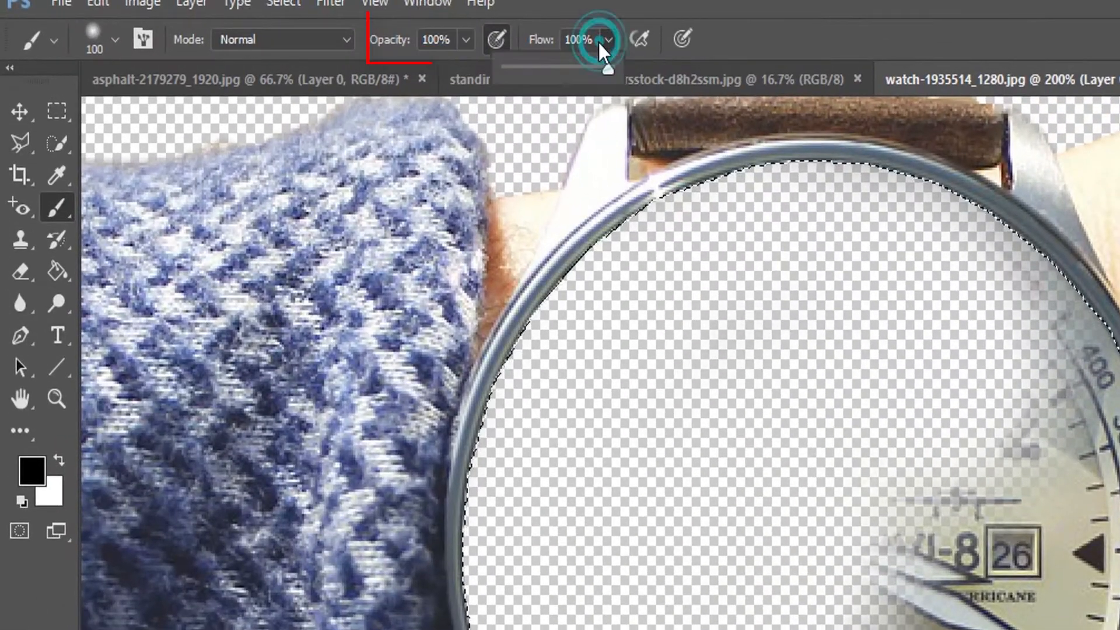
left_click(342, 17)
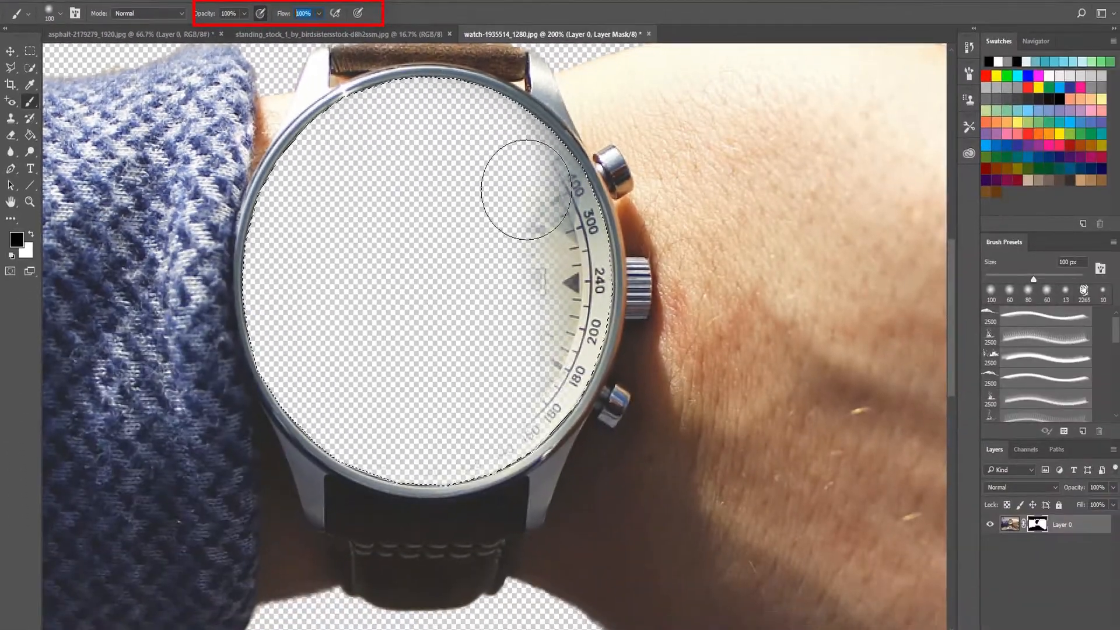
left_click_drag(676, 245, 389, 484)
mouse_move(555, 306)
left_mouse_down()
mouse_move(416, 265)
mouse_move(478, 232)
mouse_move(359, 120)
left_mouse_up()
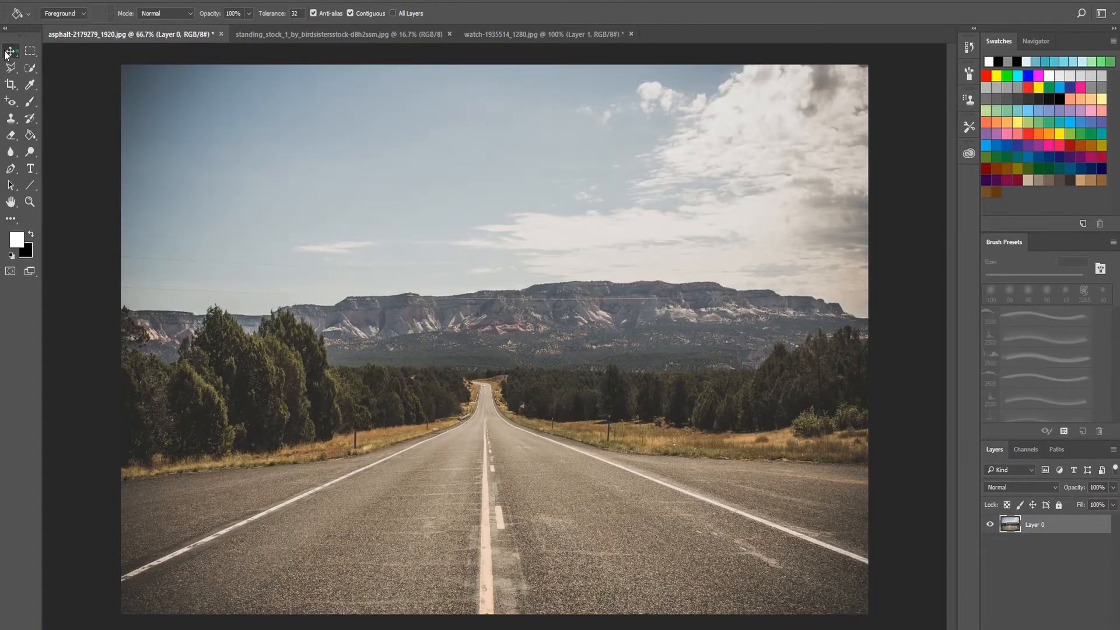
Step: Place the asphalt road photo beneath Layer 0 in the watch document, scaled to about 62% and positioned to show through the watch face
left_click(10, 50)
left_click_drag(386, 299, 582, 428)
key("ctrl+t")
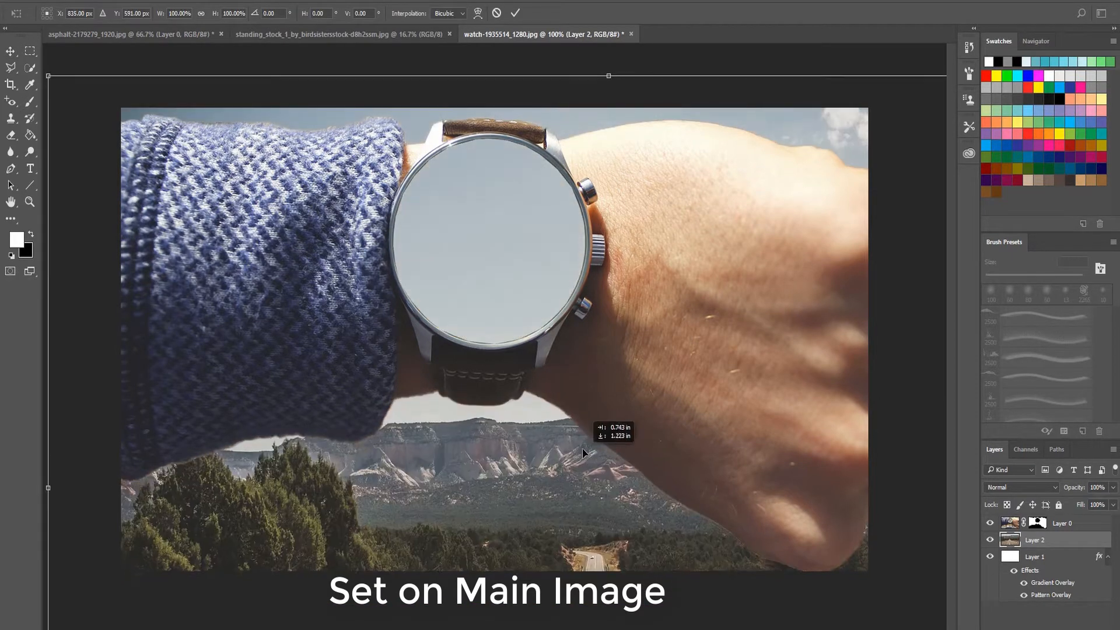
left_click_drag(42, 67, 133, 108)
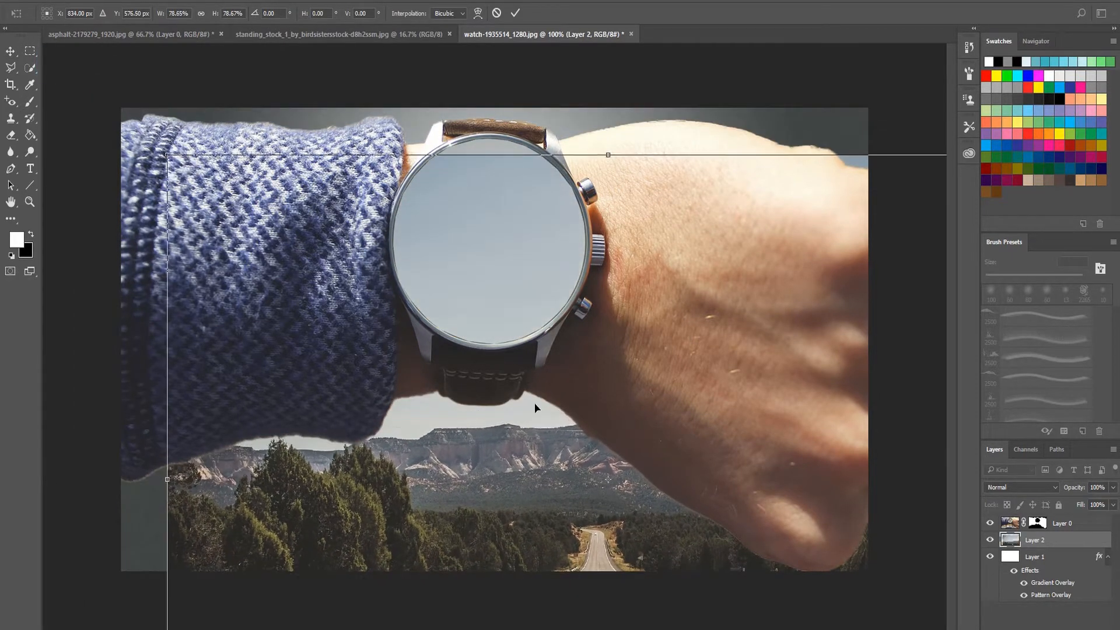
left_click_drag(533, 400, 311, 248)
left_click_drag(132, 108, 228, 178)
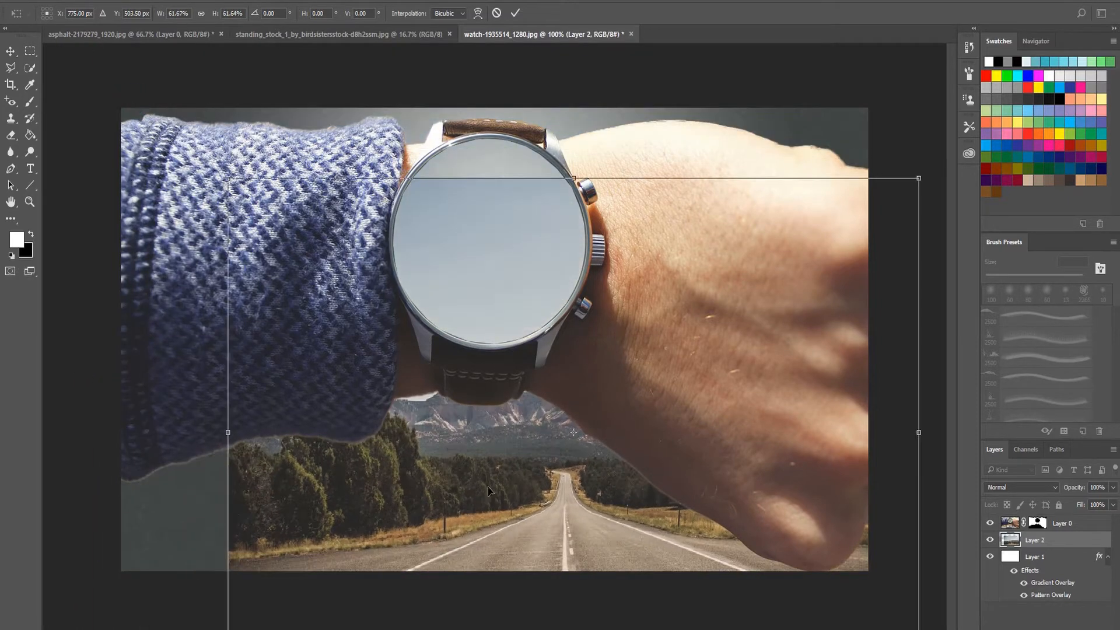
left_click_drag(540, 537, 462, 349)
left_click_drag(149, 498, 122, 501)
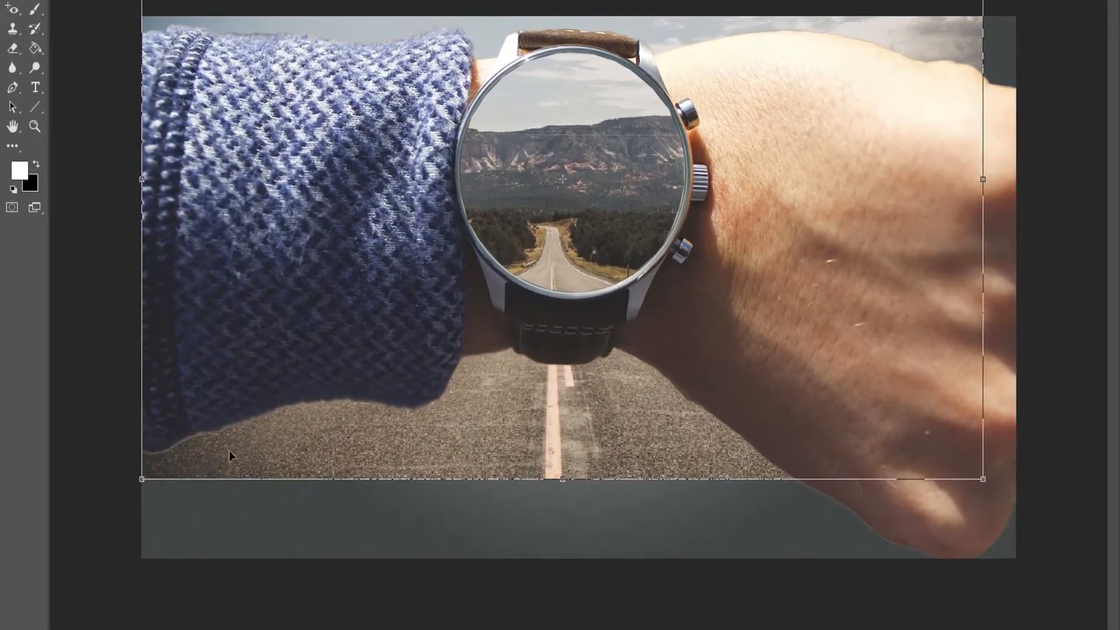
Step: Warp the road layer so its lower and right edges cover the canvas and the road rises inside the watch face
right_click(197, 242)
left_click(339, 256)
left_click_drag(163, 456, 164, 546)
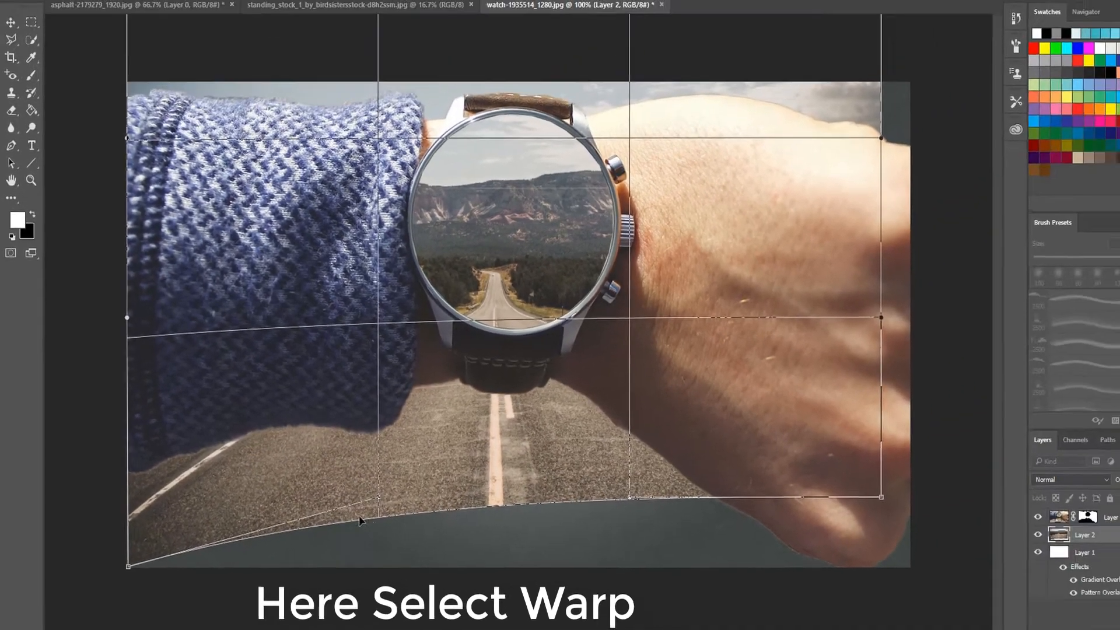
left_click_drag(376, 500, 374, 575)
left_click_drag(602, 508, 608, 593)
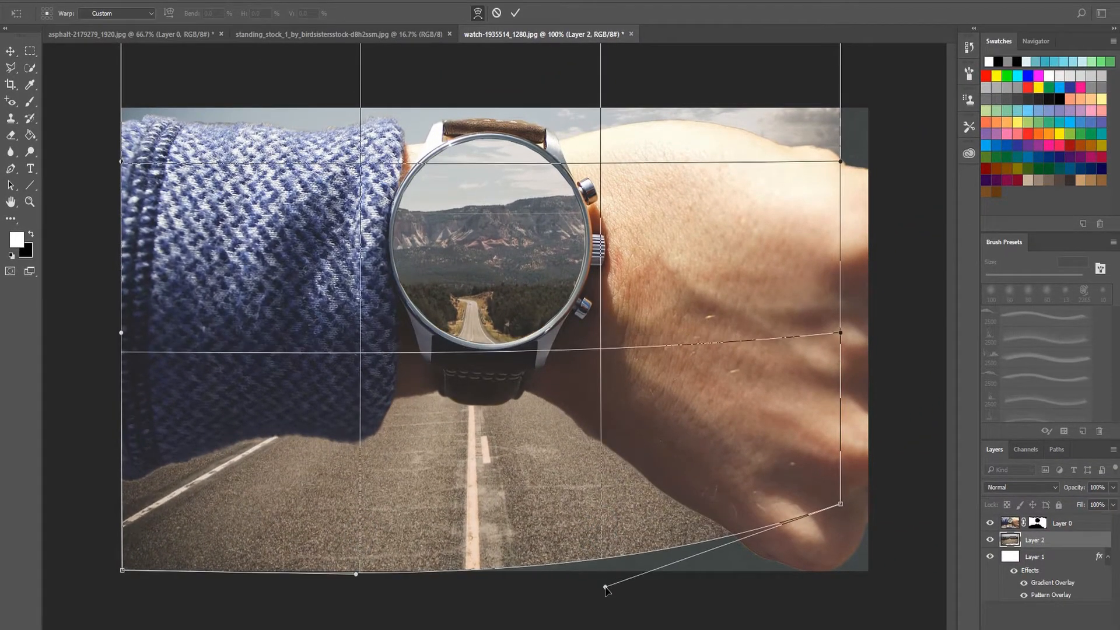
left_click_drag(843, 505, 873, 577)
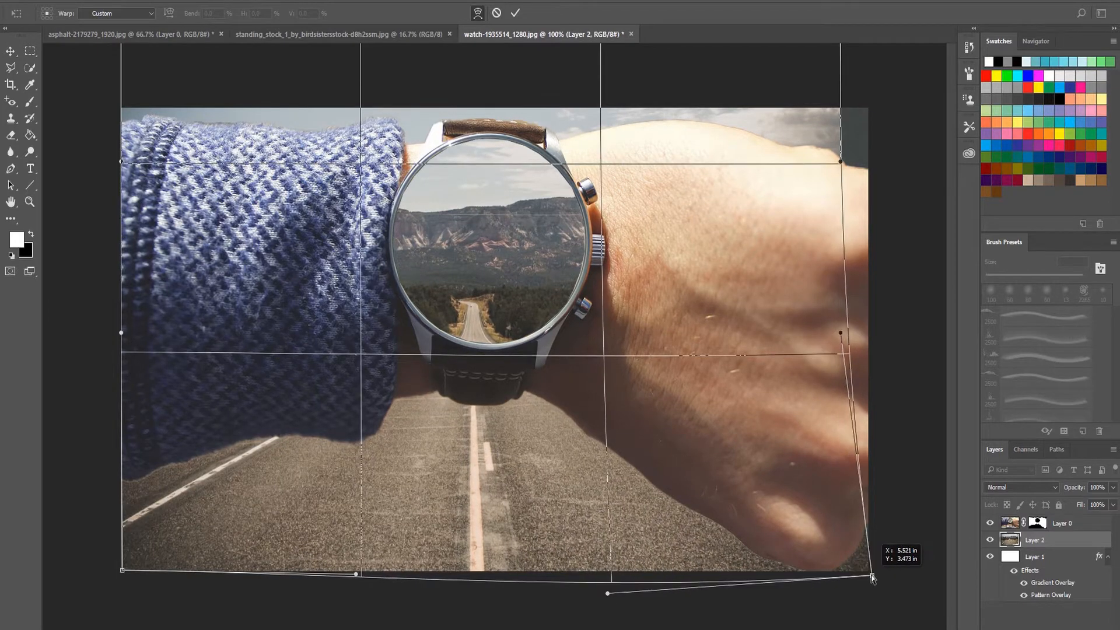
left_click_drag(842, 336, 869, 331)
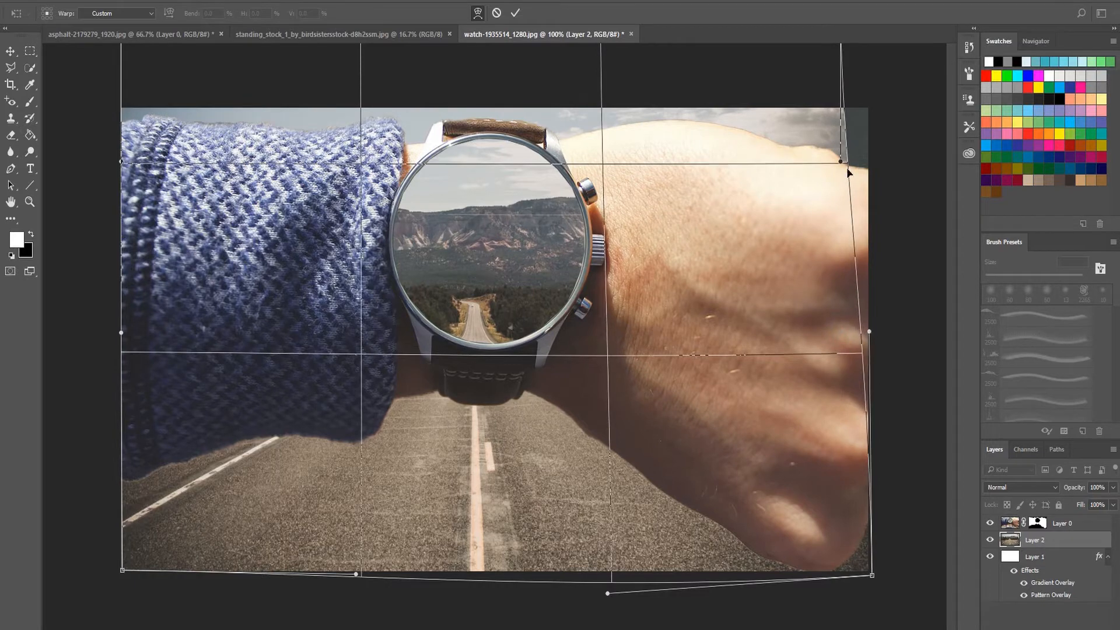
left_click_drag(840, 164, 869, 175)
left_click_drag(500, 305, 497, 277)
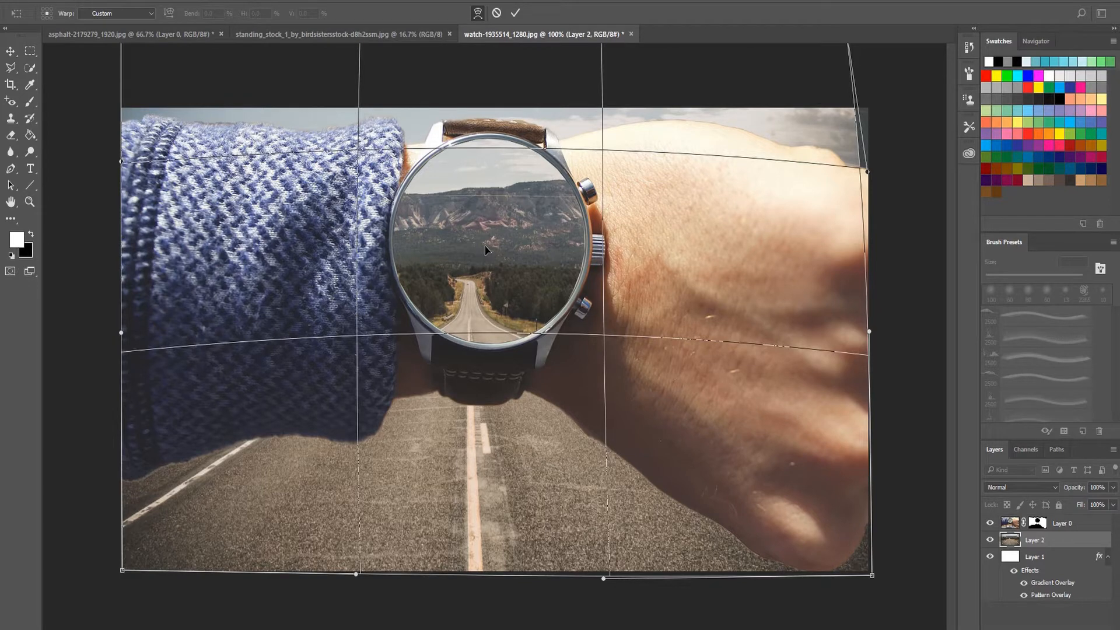
left_click(517, 14)
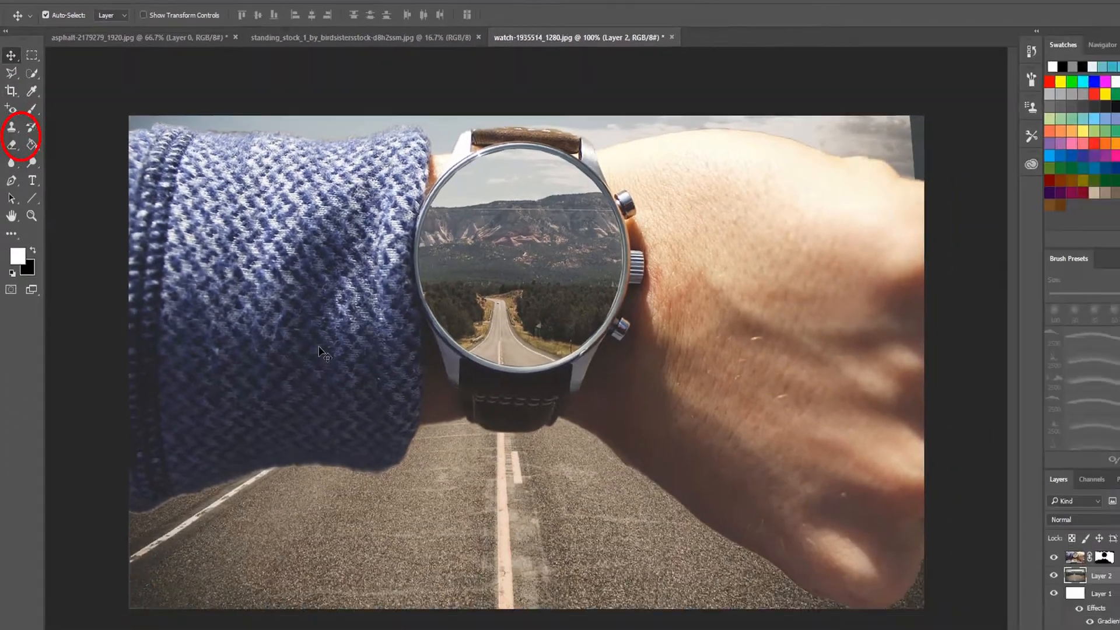
Step: Narrow the road layer slightly from both sides with Free Transform and add a layer mask to it
key("ctrl+t")
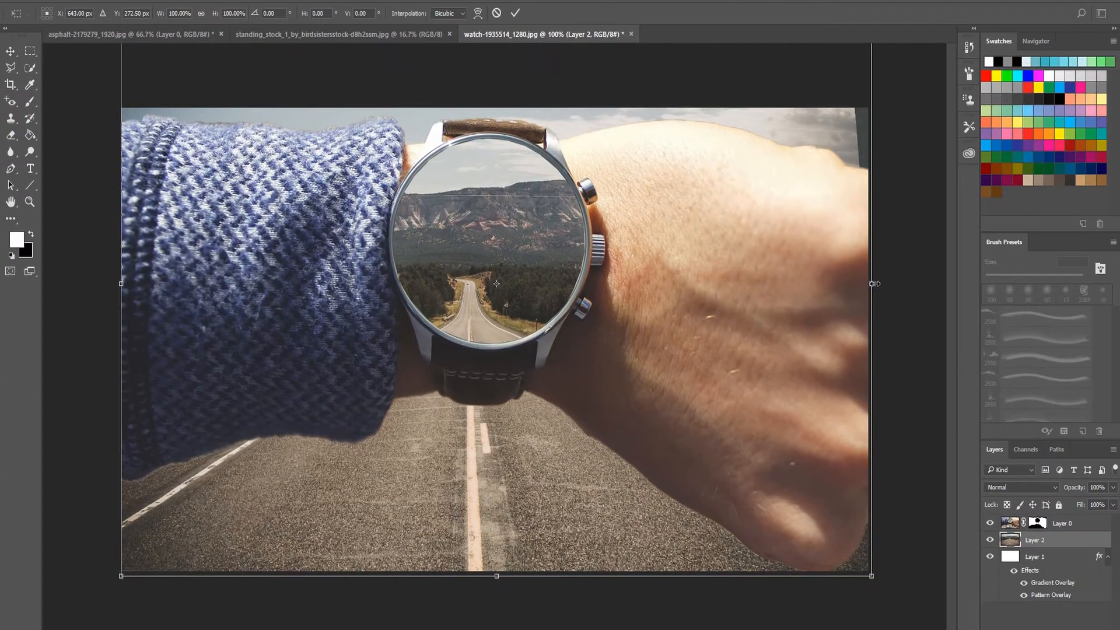
left_click_drag(873, 284, 860, 284)
left_click_drag(120, 282, 134, 283)
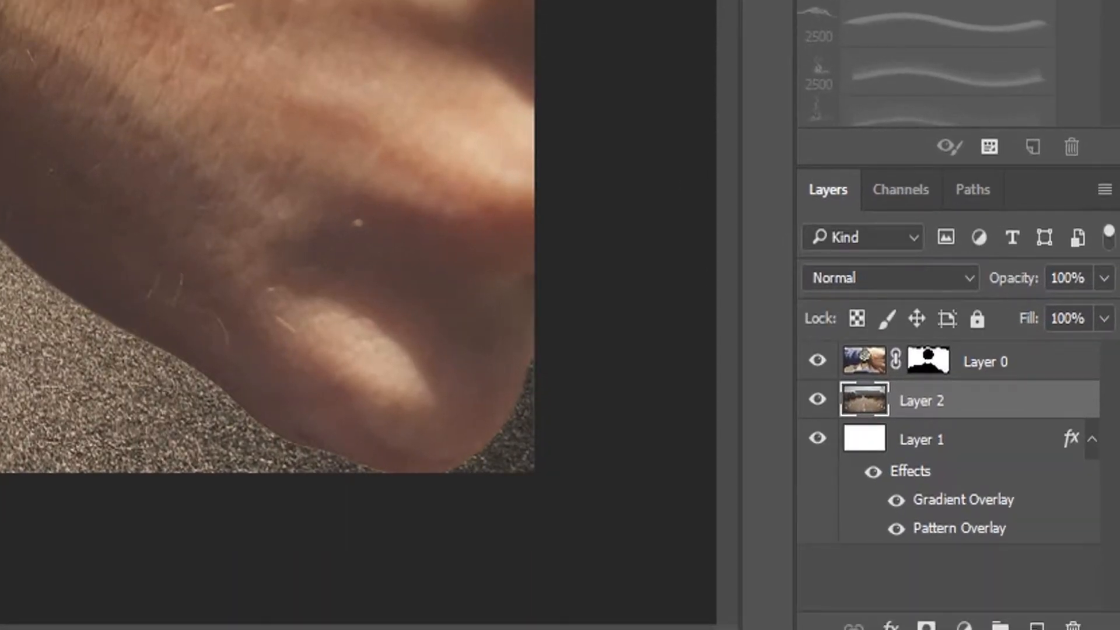
left_click(927, 625)
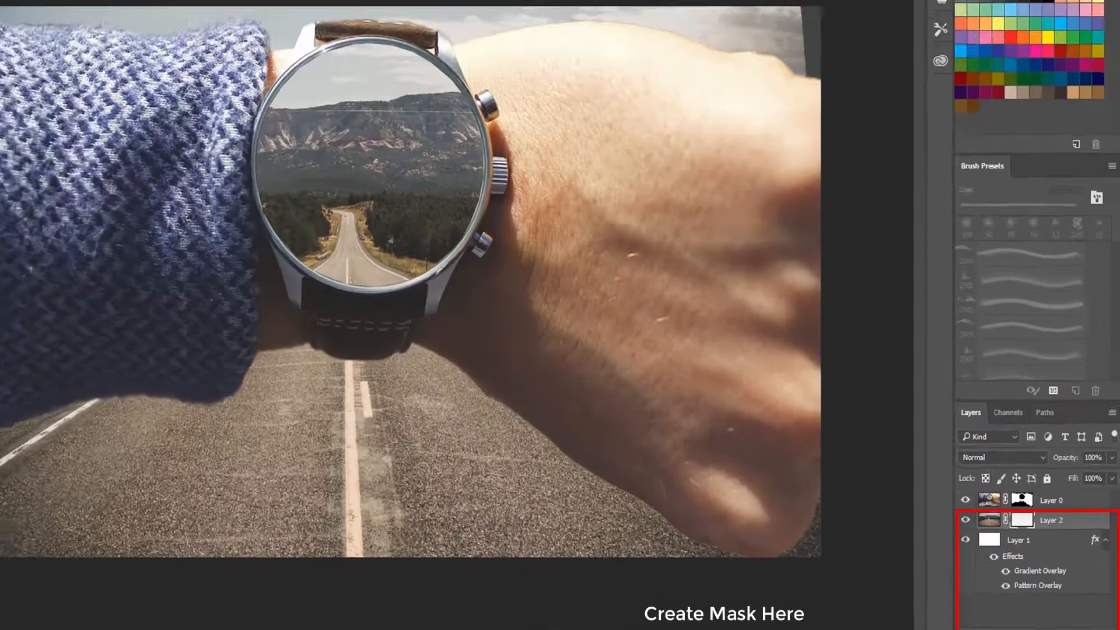
left_click(9, 60)
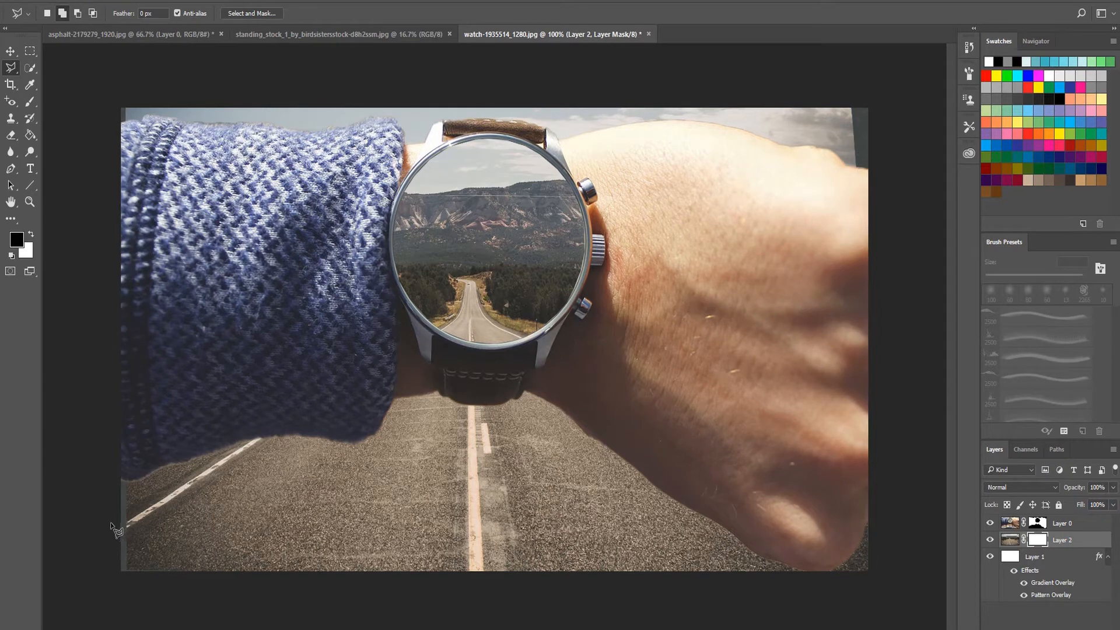
Step: Stretch Layer 2 slightly with Free Transform so the road reaches the canvas's left edge
left_click(12, 51)
right_click(275, 492)
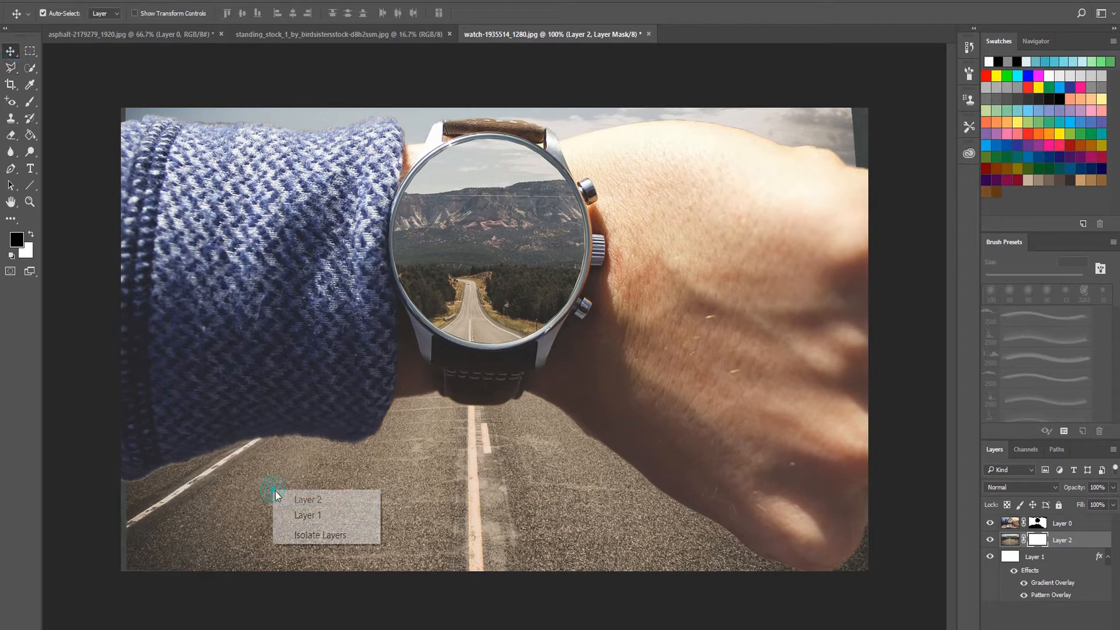
left_click(283, 498)
key("ctrl+t")
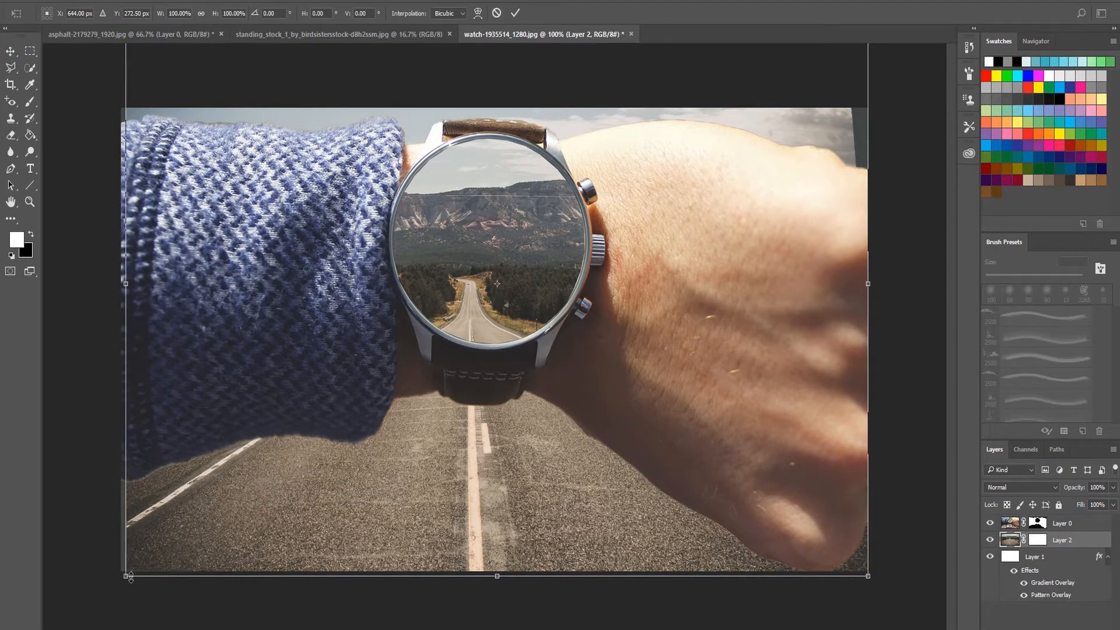
left_click_drag(130, 578, 122, 578)
left_click(512, 13)
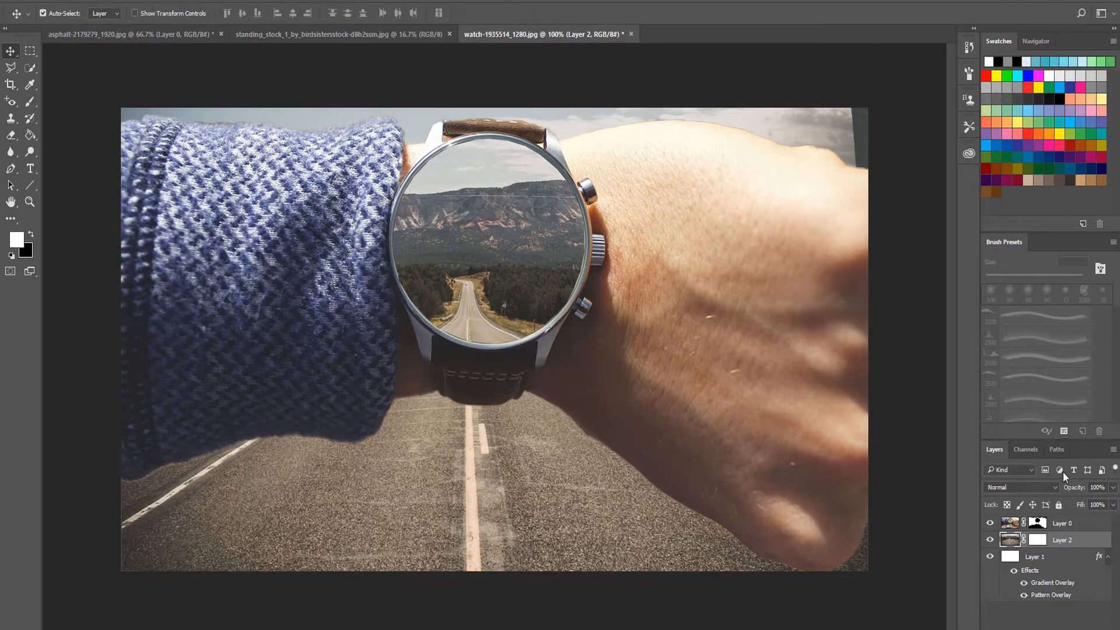
Step: On Layer 2's mask, outline the unwanted background with the Polygonal Lasso, following the forearm's lower edge, the watch, the road's left line and the canvas surround
left_click(1035, 539)
left_click(11, 67)
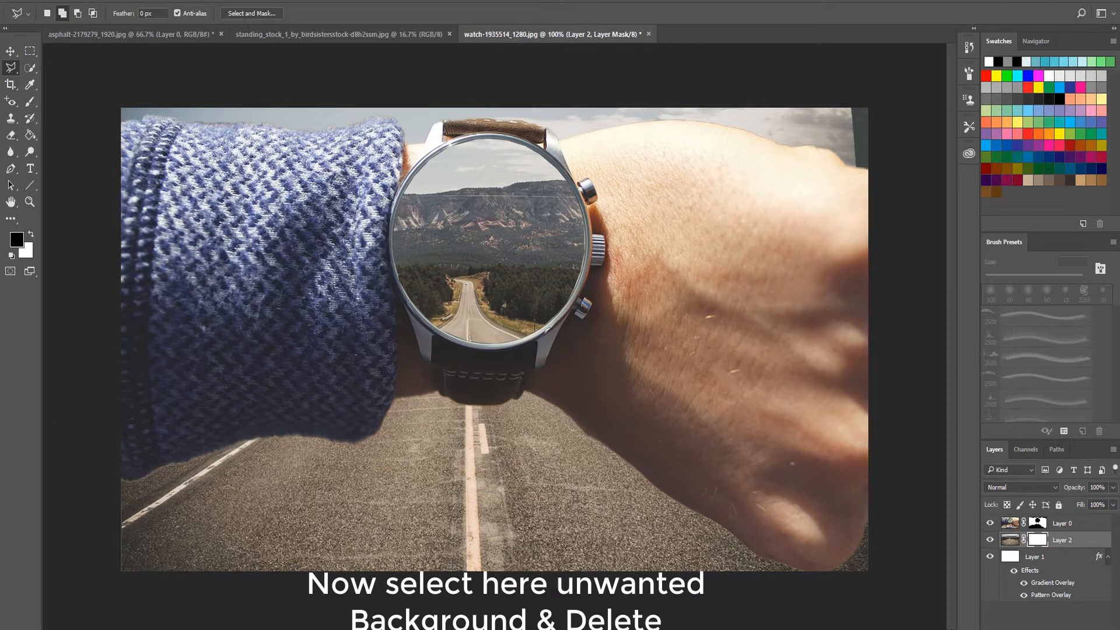
left_click(801, 570)
left_click(684, 509)
left_click(586, 432)
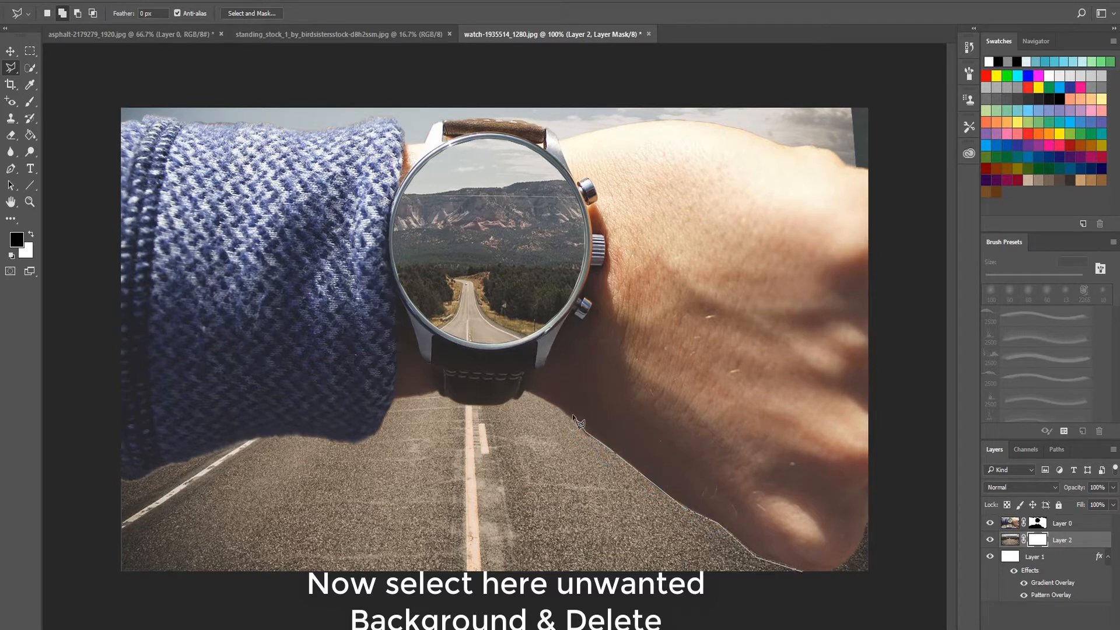
left_click(524, 390)
left_click(522, 120)
left_click(442, 120)
left_click(405, 143)
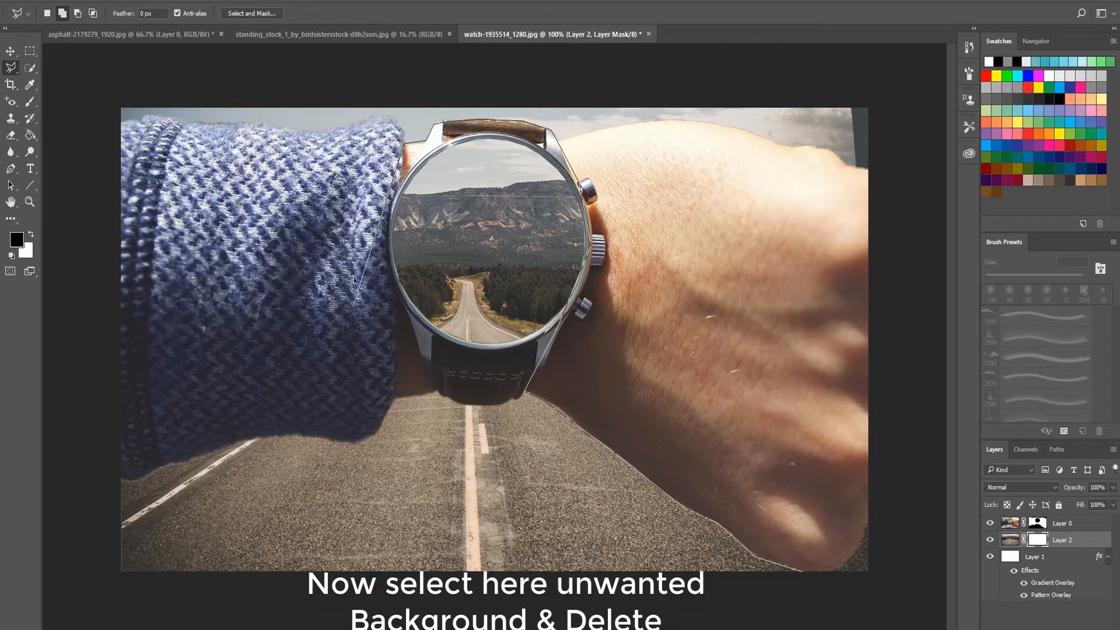
left_click(259, 350)
left_click(249, 437)
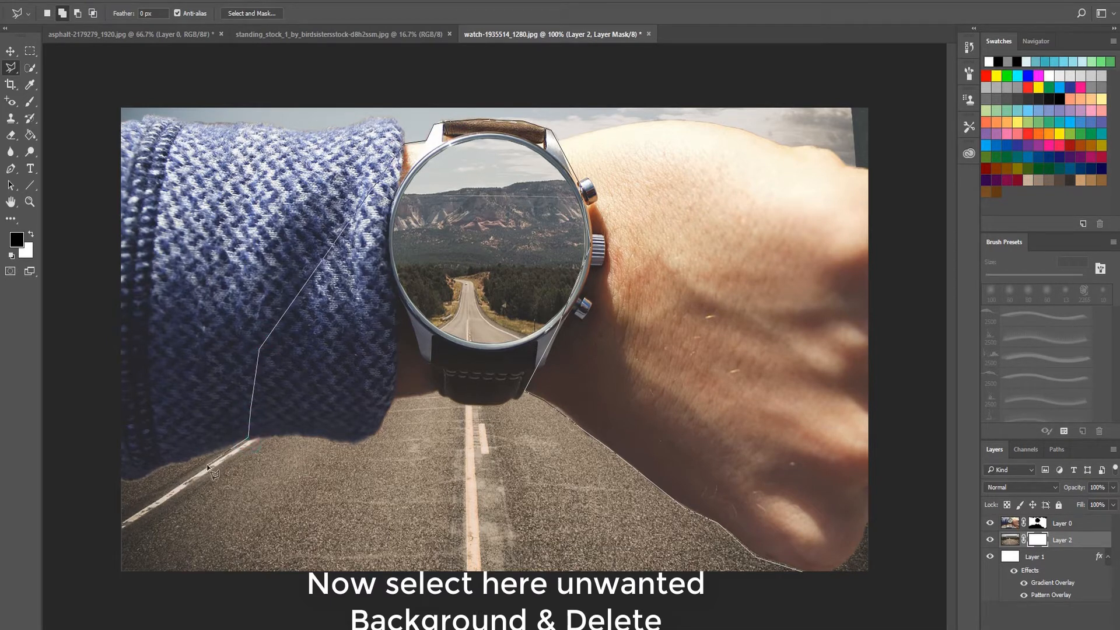
left_click(121, 523)
left_click(106, 451)
left_click(80, 276)
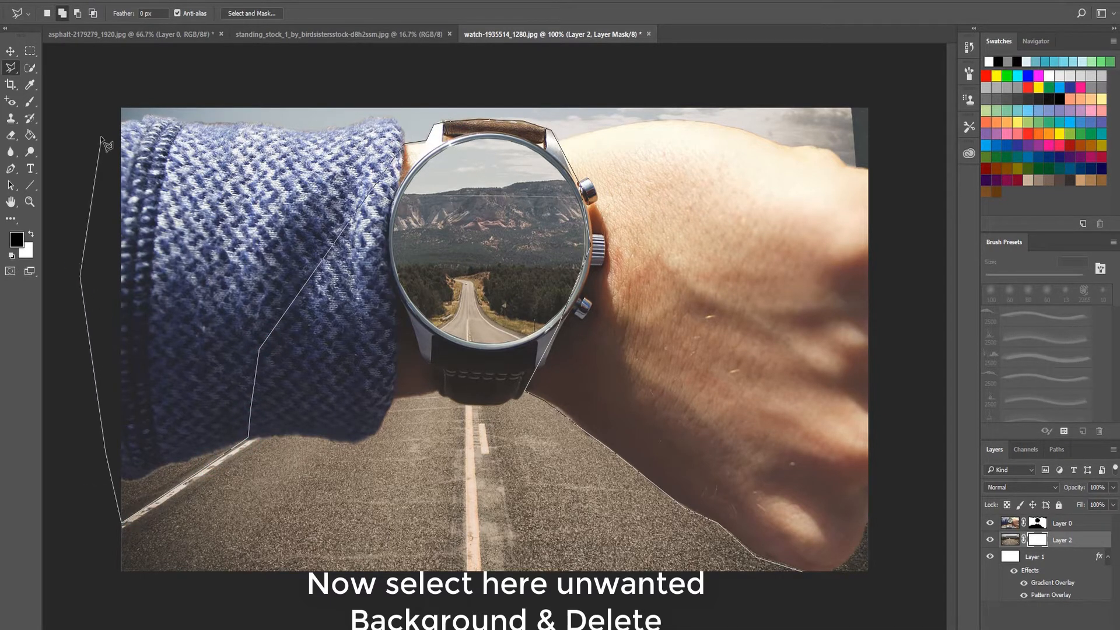
left_click(107, 118)
left_click(118, 89)
left_click(429, 74)
left_click(636, 88)
left_click(875, 67)
left_click(895, 359)
left_click(881, 593)
left_click(825, 593)
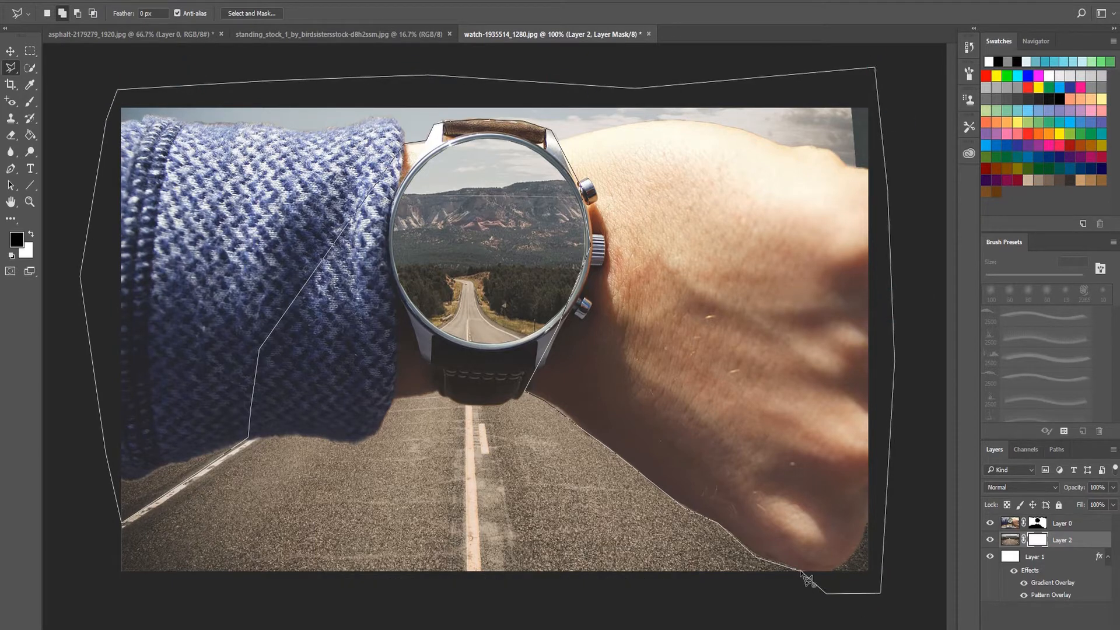
left_click(802, 575)
Step: Paint the selected background black on Layer 2's mask with a 100 px brush and deselect
key("z")
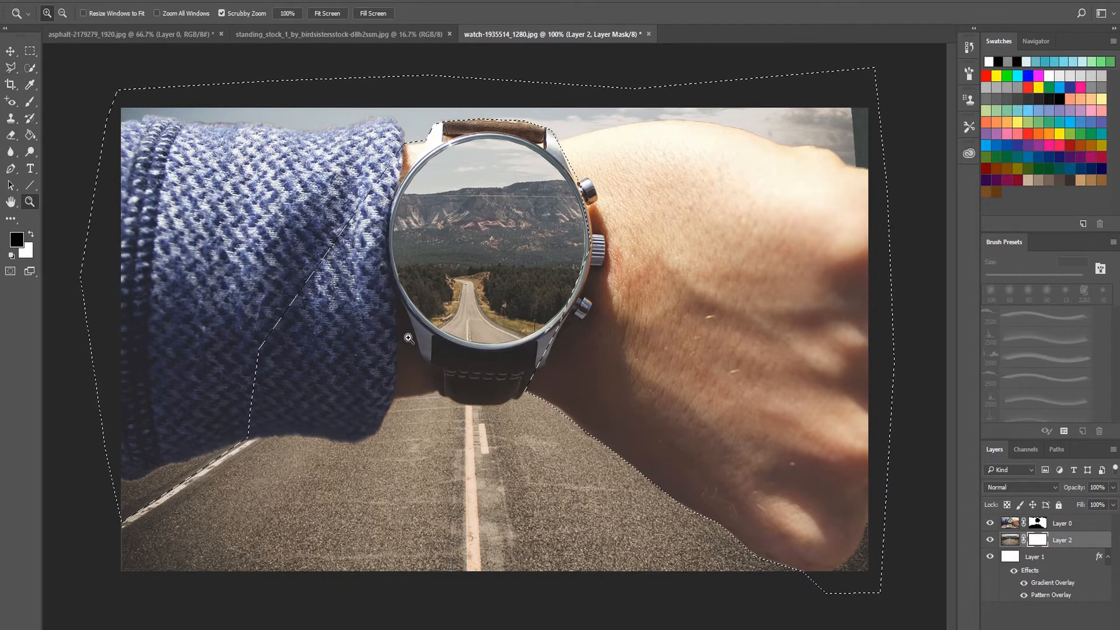
left_click(27, 104)
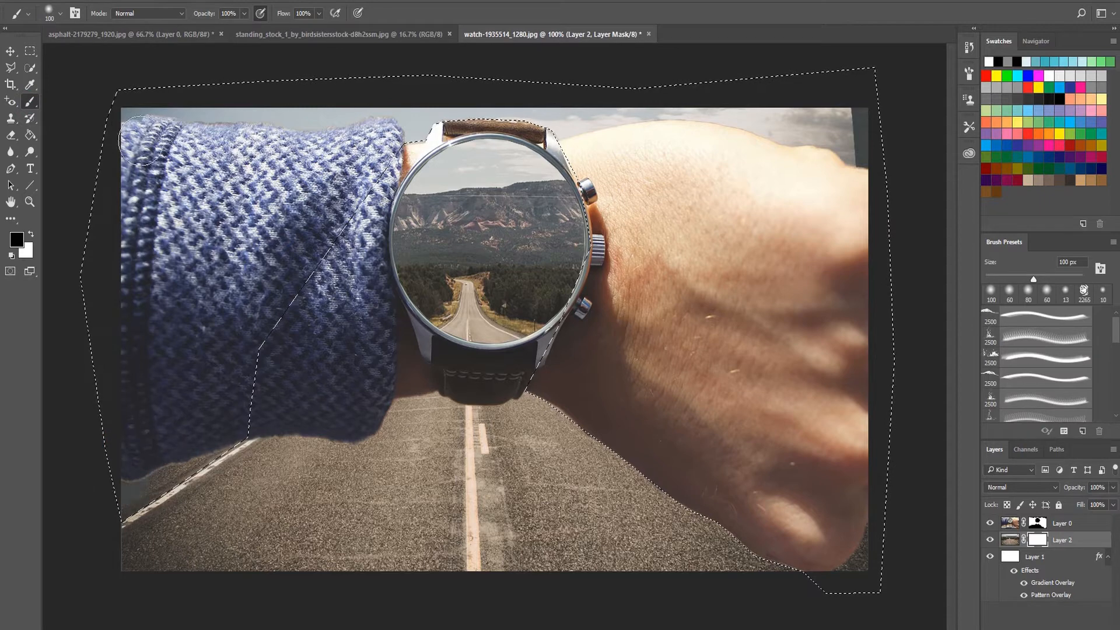
left_click_drag(141, 141, 257, 114)
left_click(18, 238)
left_click(913, 217)
left_click_drag(251, 76, 301, 95)
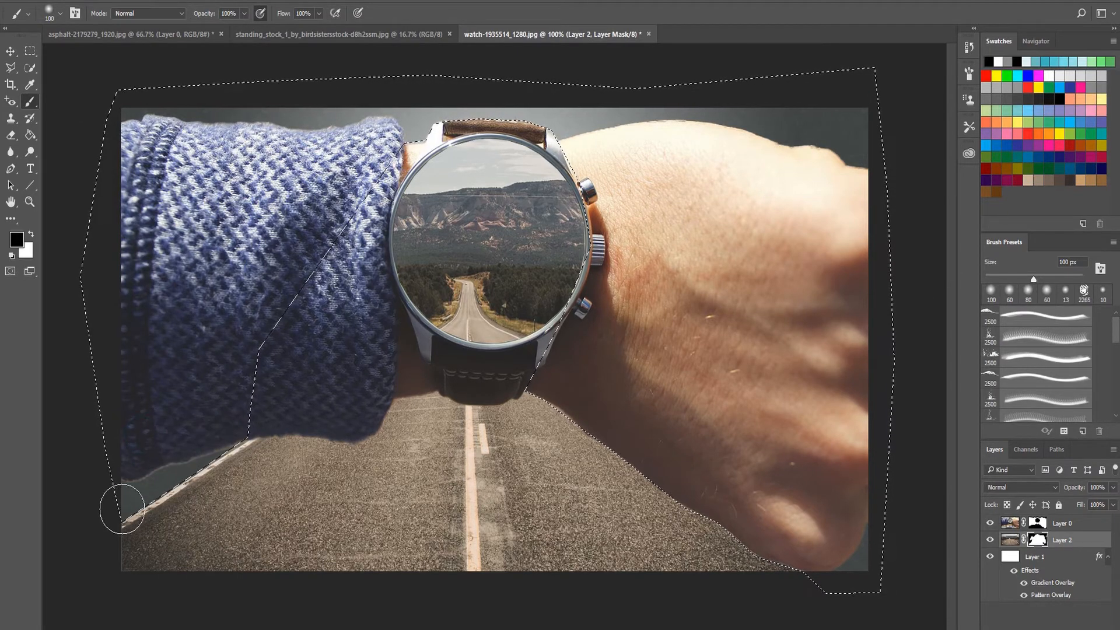
key("ctrl+d")
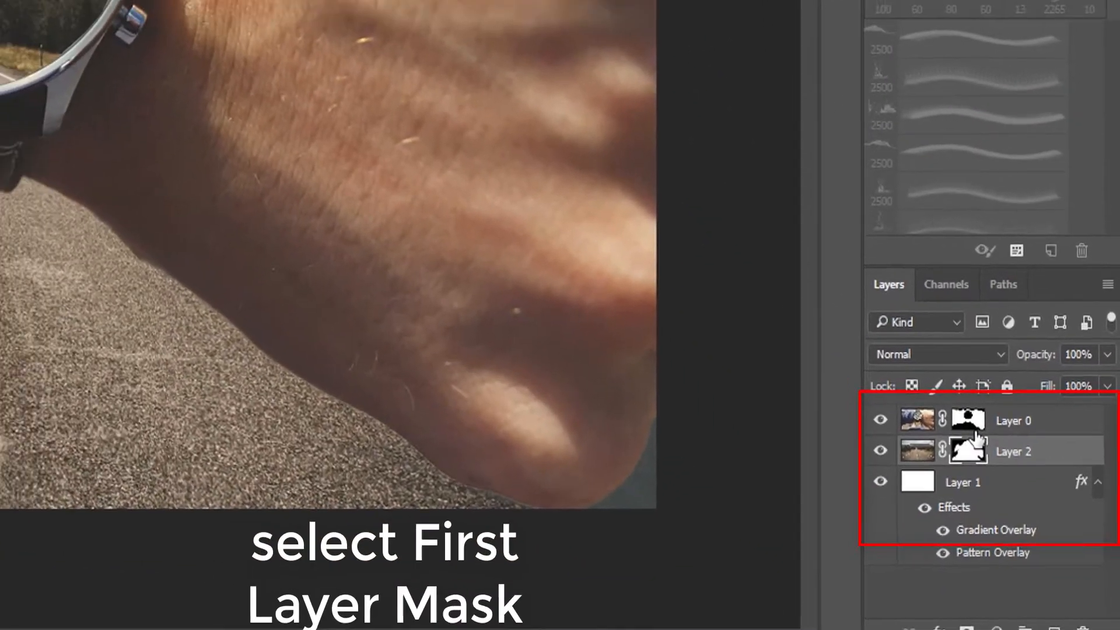
Step: Make Layer 0's mask active and reduce the layer's opacity to 77% to see the road beneath the wrist
left_click(974, 429)
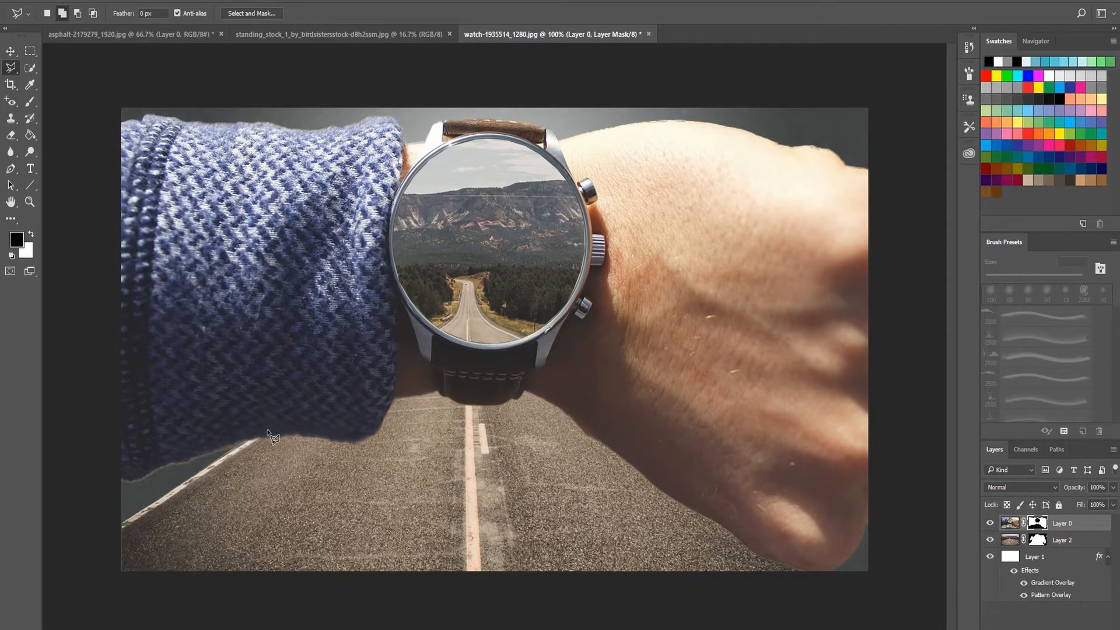
left_click(1113, 487)
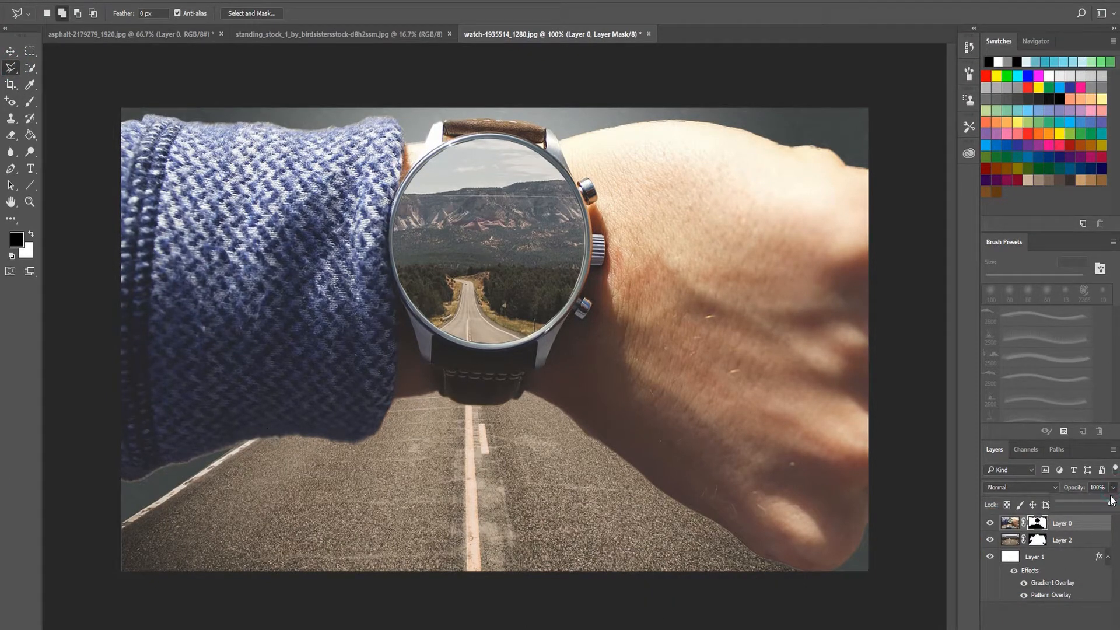
left_click_drag(1114, 502, 1100, 503)
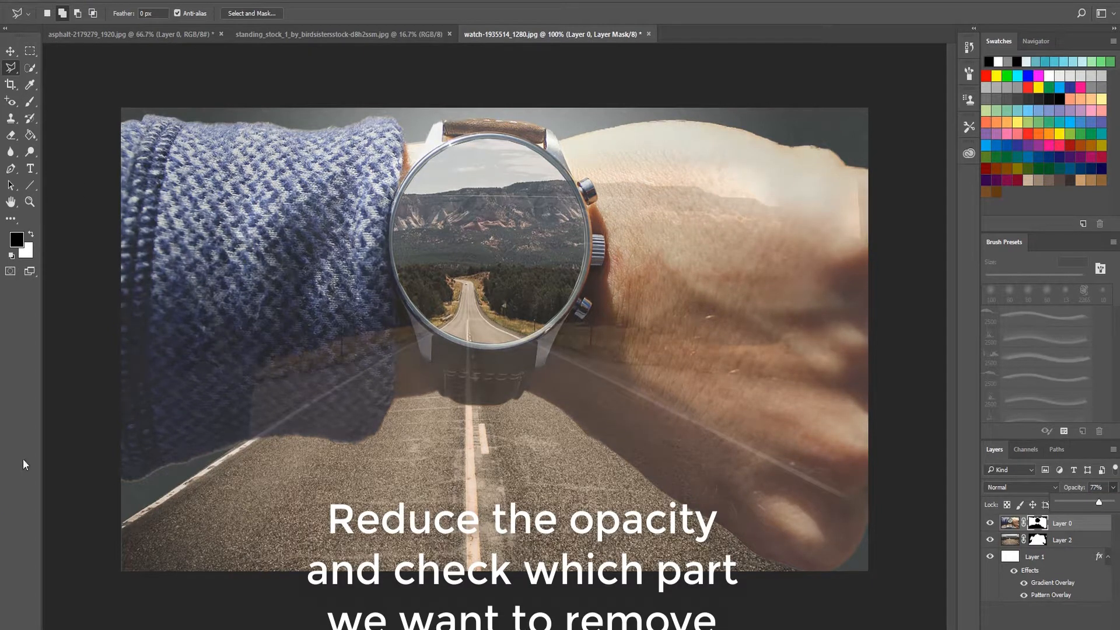
Step: Outline the road on Layer 0's mask with the Polygonal Lasso, following both road edges from the watch face down past the canvas bottom
left_click(249, 437)
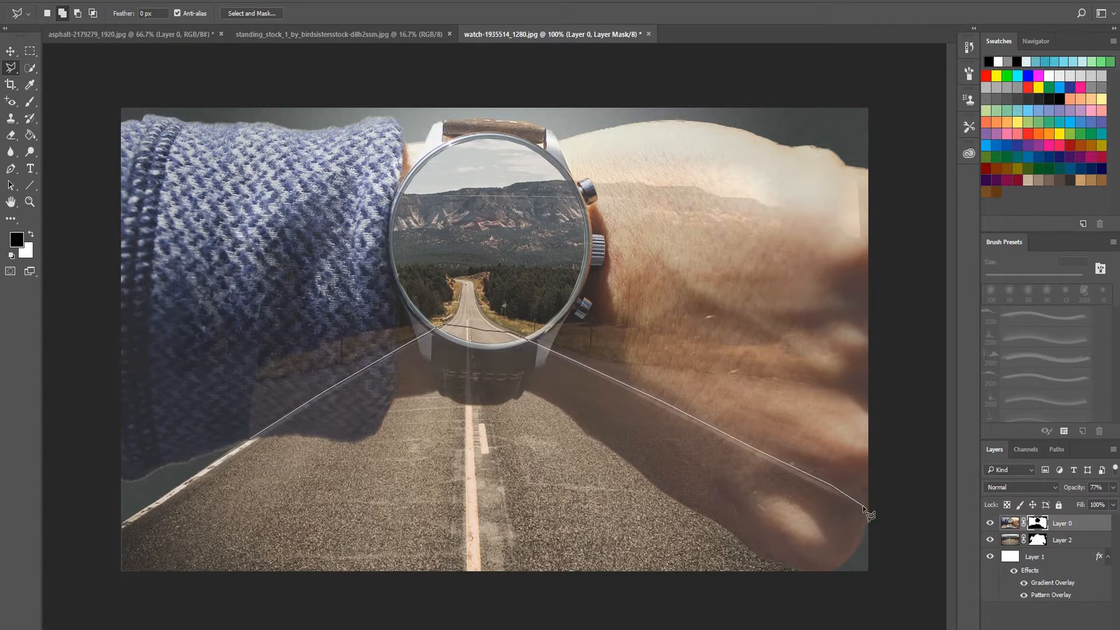
left_click(857, 568)
left_click(131, 585)
left_click(124, 524)
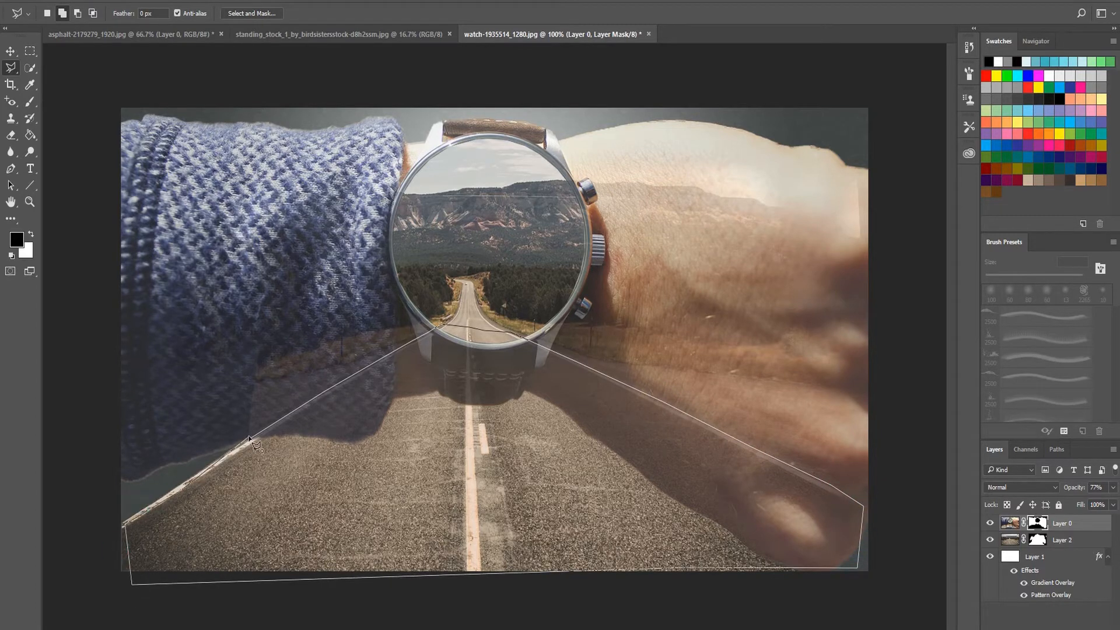
left_click(250, 441)
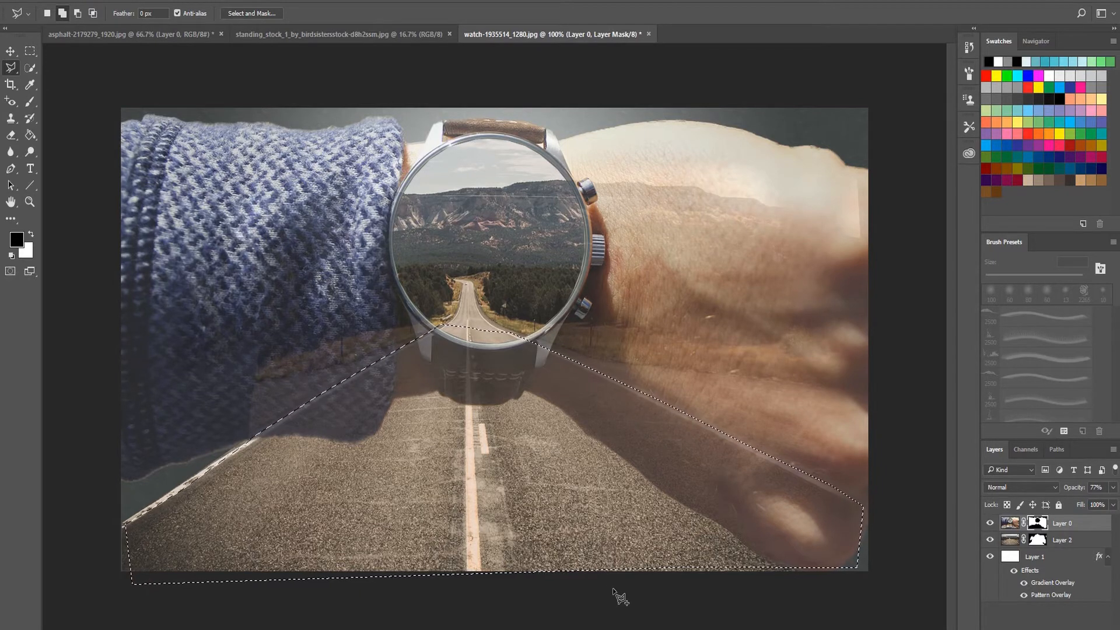
Step: Paint black inside the road selection on Layer 0's mask to hide the wrist, sleeve and strap over the road
key("Delete")
key("ctrl+z")
key("b")
mouse_move(263, 432)
left_mouse_down()
mouse_move(356, 444)
mouse_move(391, 377)
mouse_move(296, 422)
mouse_move(570, 411)
mouse_move(493, 356)
mouse_move(432, 405)
mouse_move(461, 368)
mouse_move(693, 448)
mouse_move(793, 520)
mouse_move(834, 531)
mouse_move(551, 499)
mouse_move(803, 561)
left_mouse_up()
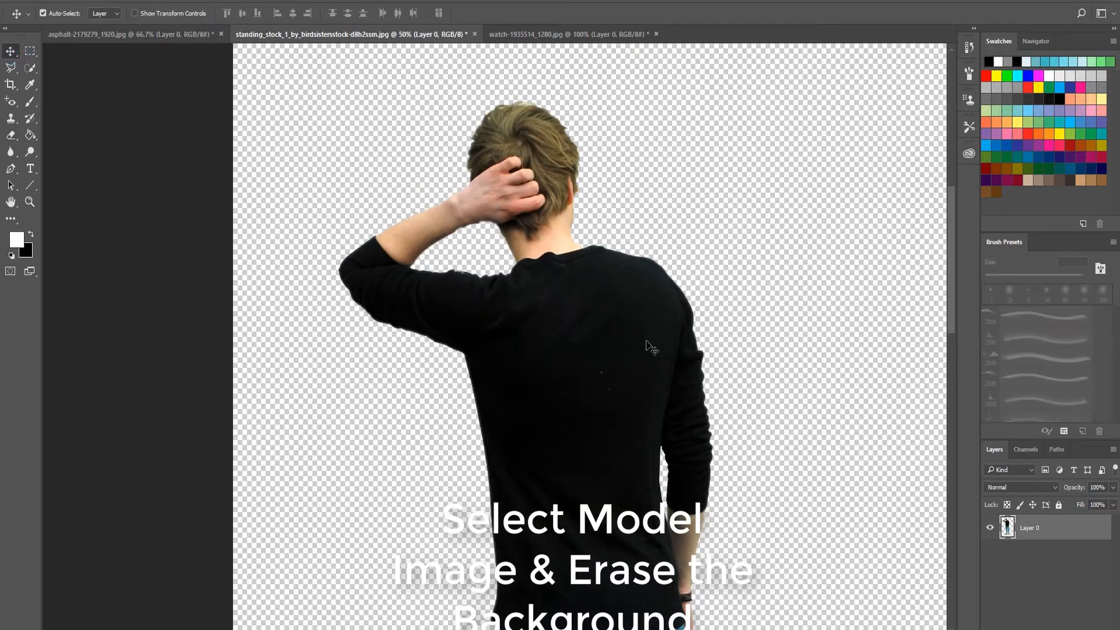
Step: Bring the cut-out man from the standing stock image into the watch document and start Free Transform on his layer
mouse_move(580, 341)
left_mouse_down()
mouse_move(571, 111)
mouse_move(537, 172)
mouse_move(531, 264)
mouse_move(488, 321)
mouse_move(553, 462)
left_mouse_up()
key("ctrl+t")
left_click_drag(475, 120, 514, 296)
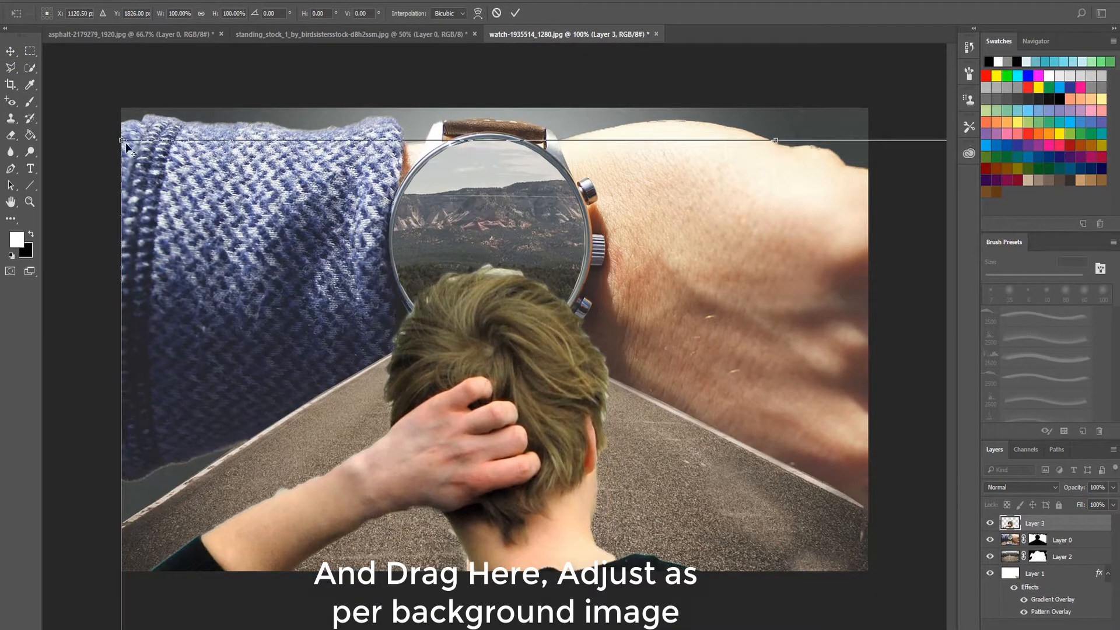
Step: Scale the man down proportionally and position him standing on the road just below the watch face
left_click_drag(121, 140, 417, 374)
left_click_drag(594, 575, 459, 153)
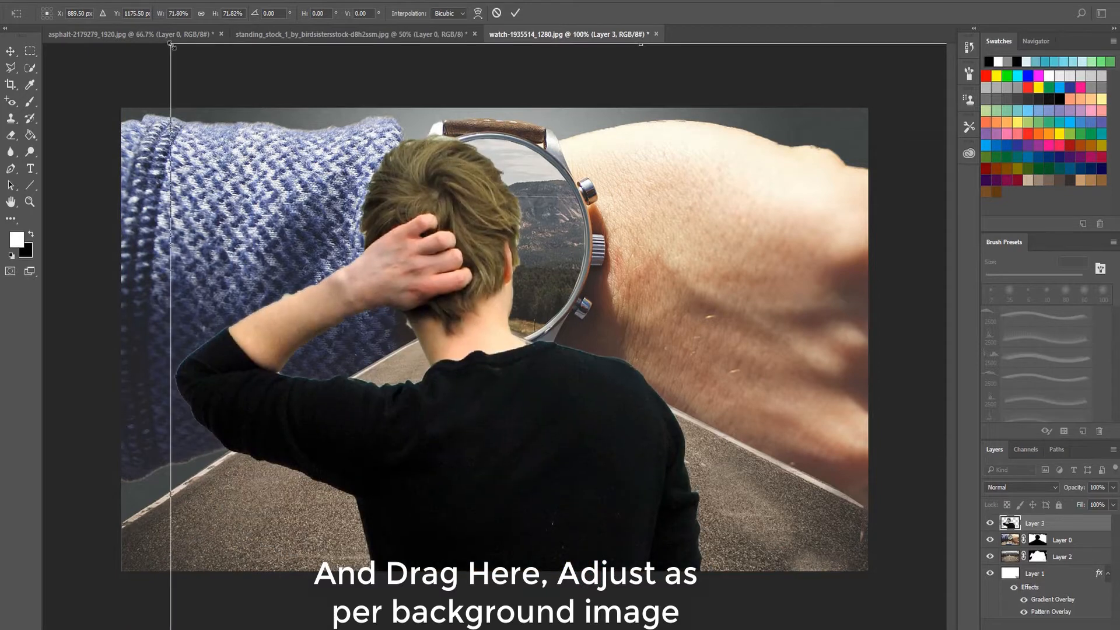
left_click_drag(171, 45, 371, 227)
left_click_drag(493, 384, 460, 266)
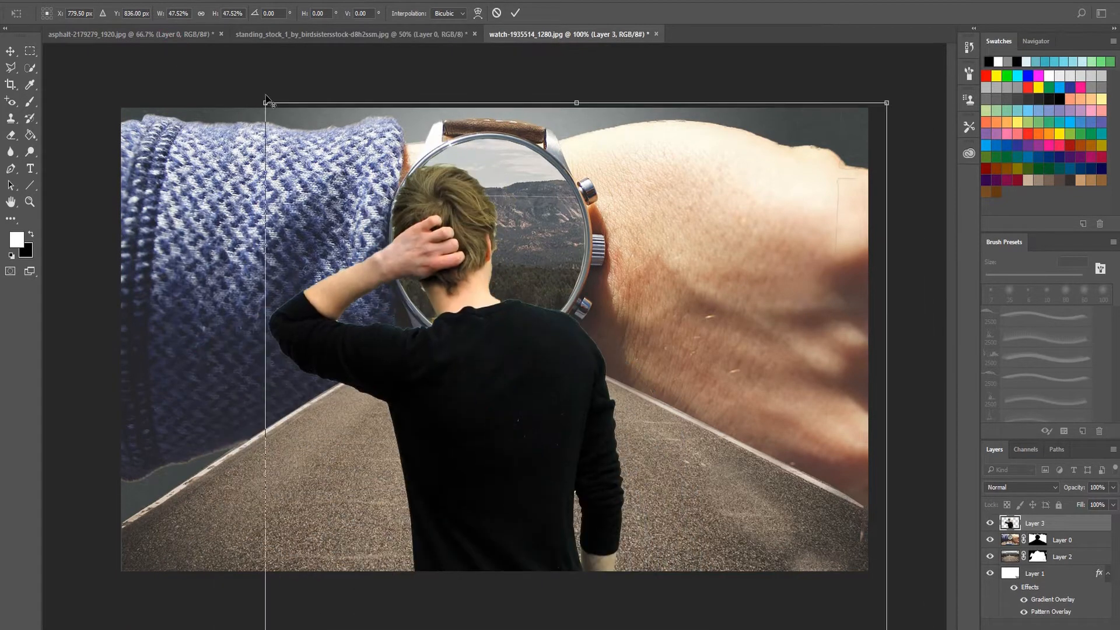
left_click_drag(268, 100, 375, 192)
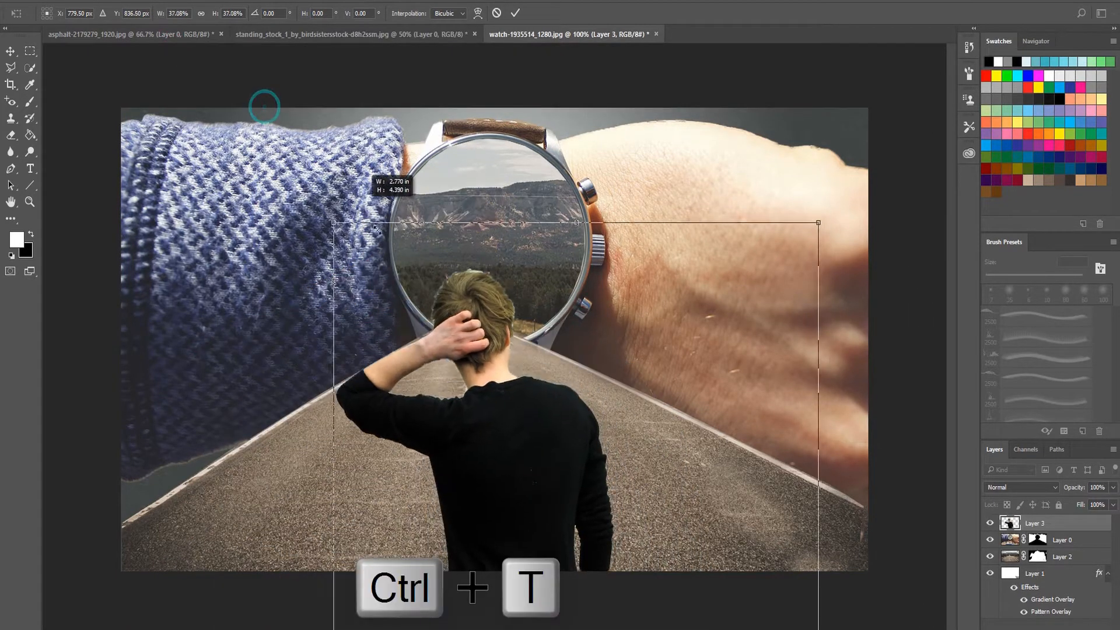
left_click_drag(537, 520, 499, 382)
left_click_drag(330, 108, 434, 200)
mouse_move(524, 346)
left_mouse_down()
mouse_move(532, 383)
mouse_move(475, 382)
left_mouse_up()
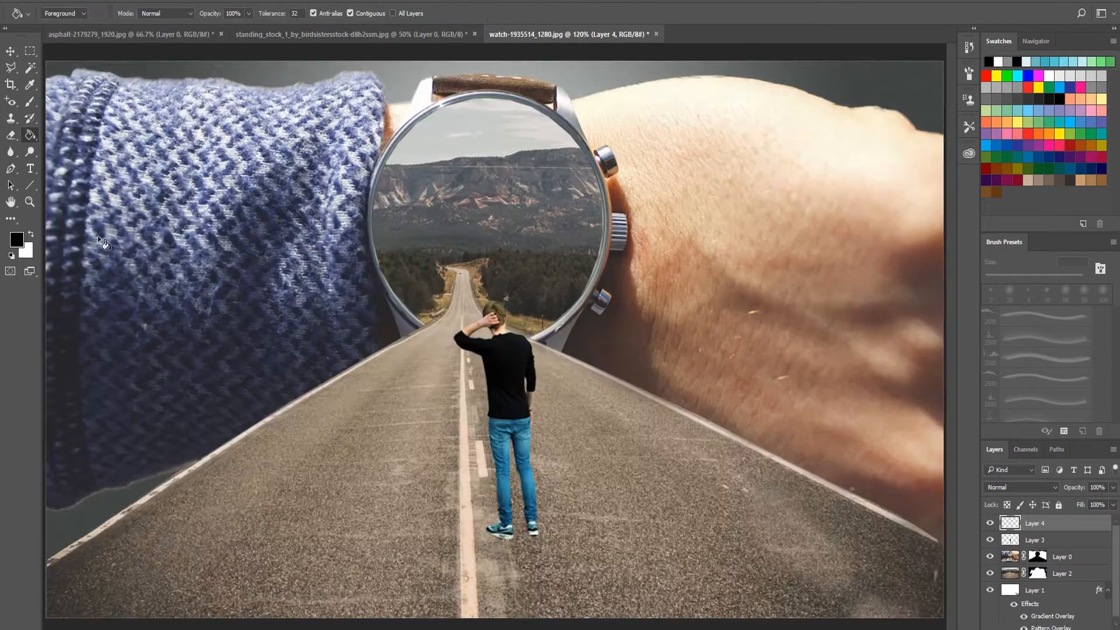
Step: Fill Layer 4 with black and open the Lens Flare filter for it
left_click(429, 297)
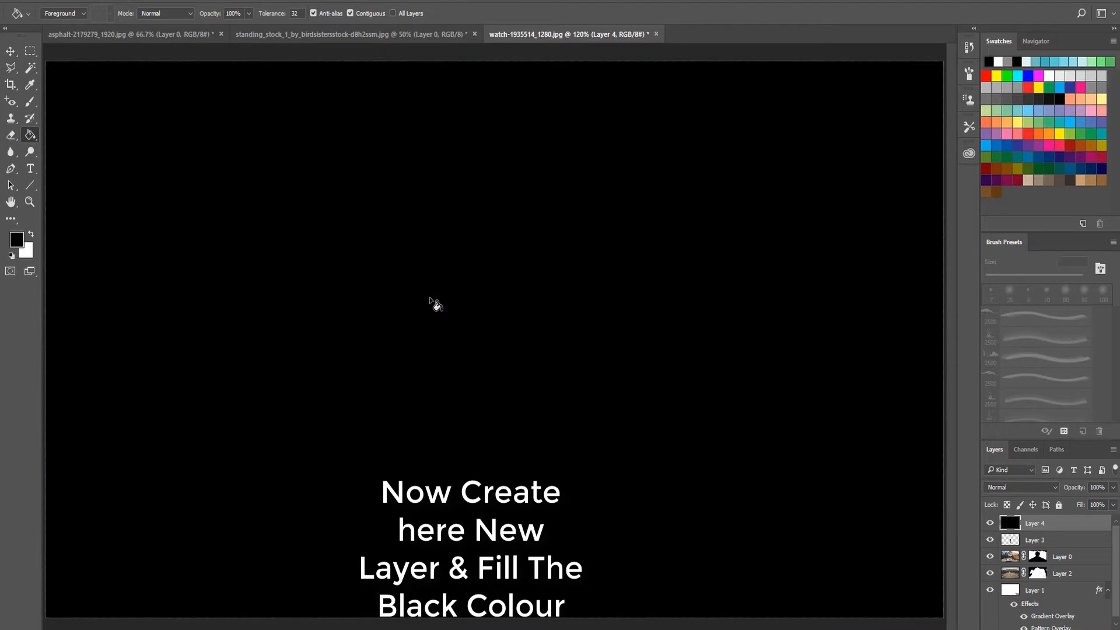
left_click(172, 1)
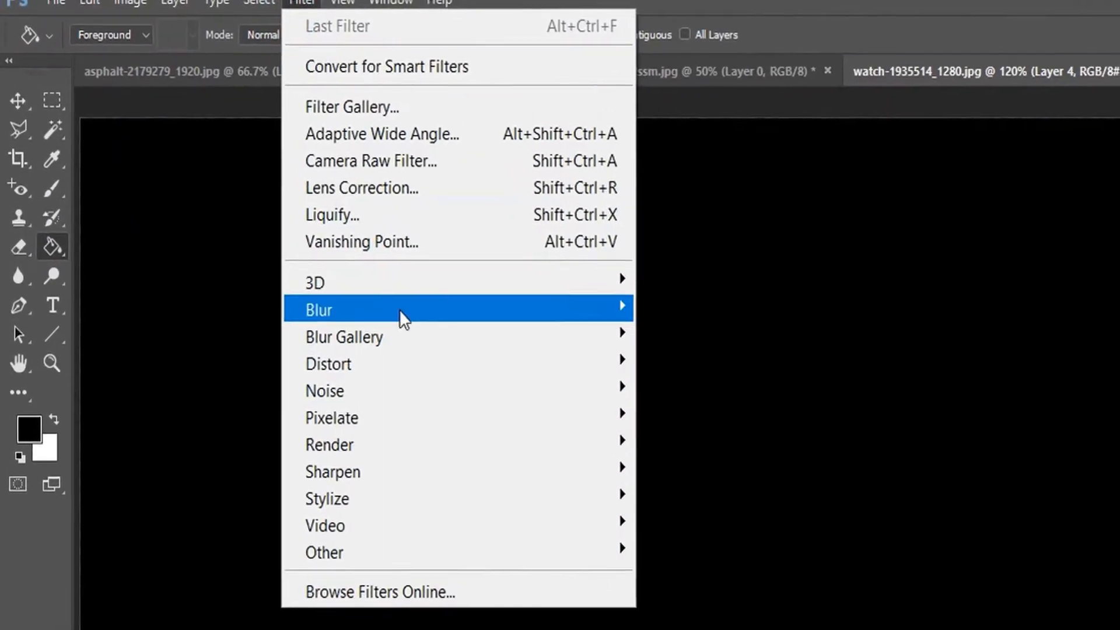
mouse_move(479, 445)
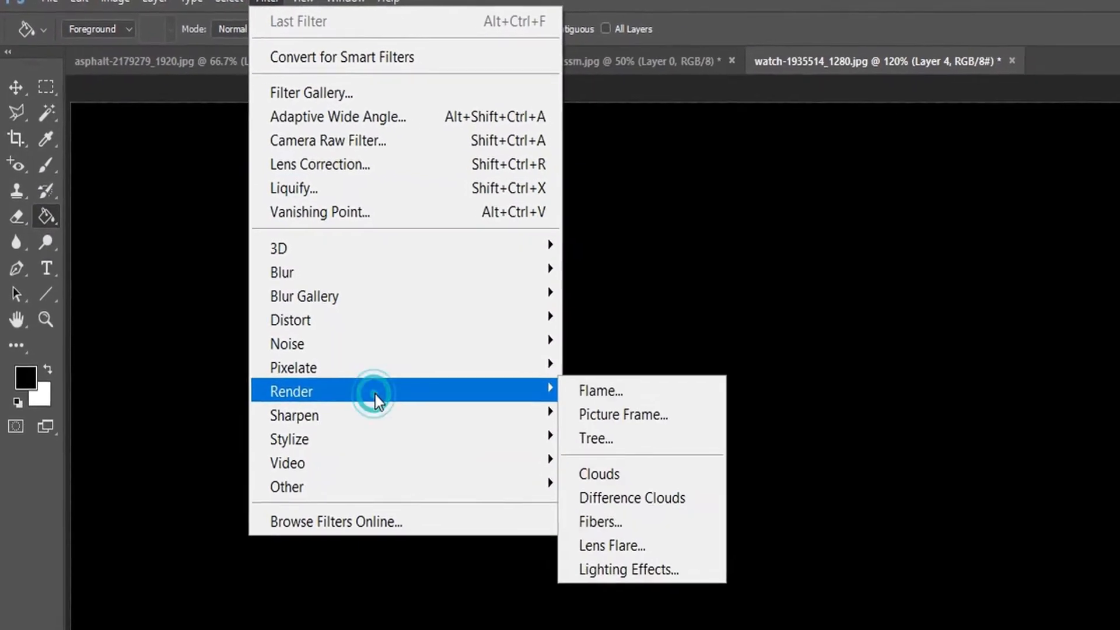
left_click(613, 533)
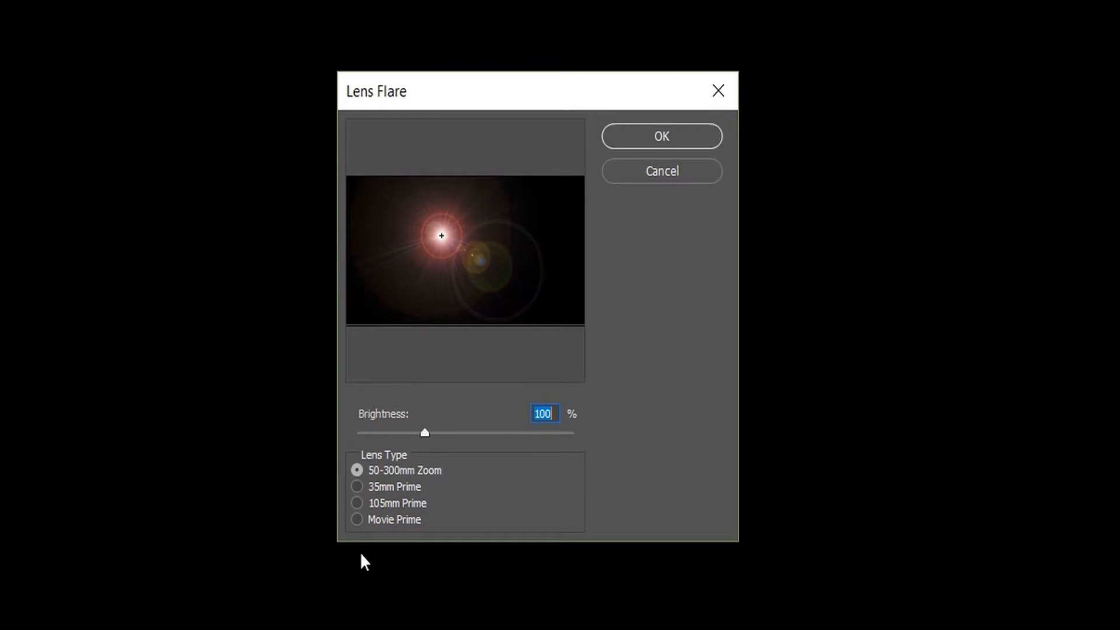
Step: Compare the lens types, choose 105mm Prime at 100% brightness, shift the flare centre slightly up and left, and apply the filter
left_click(376, 502)
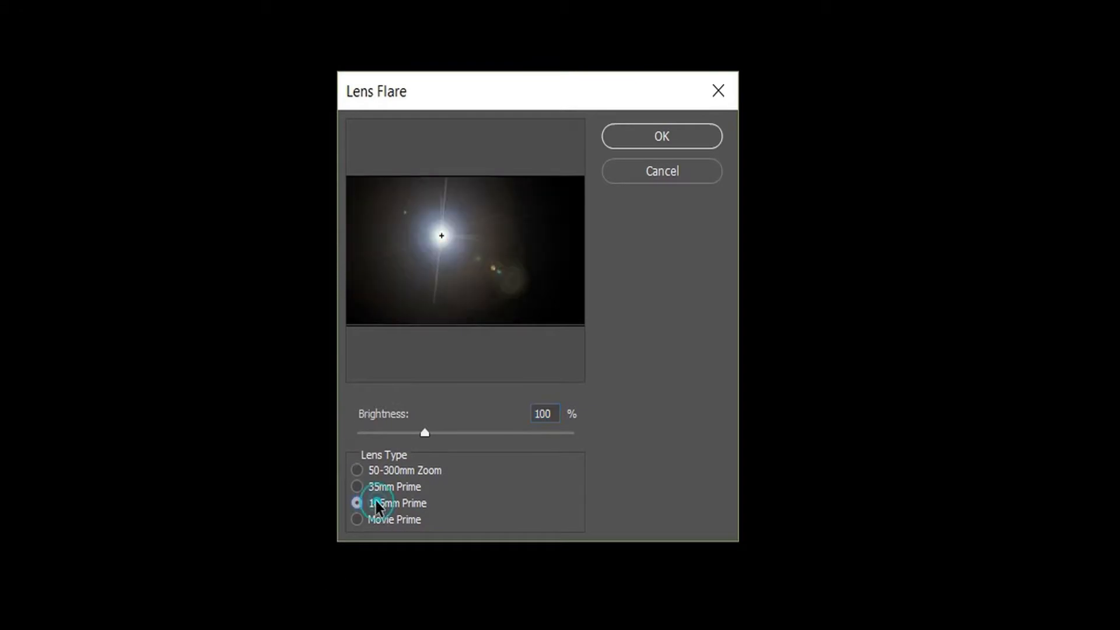
left_click(369, 519)
left_click(371, 488)
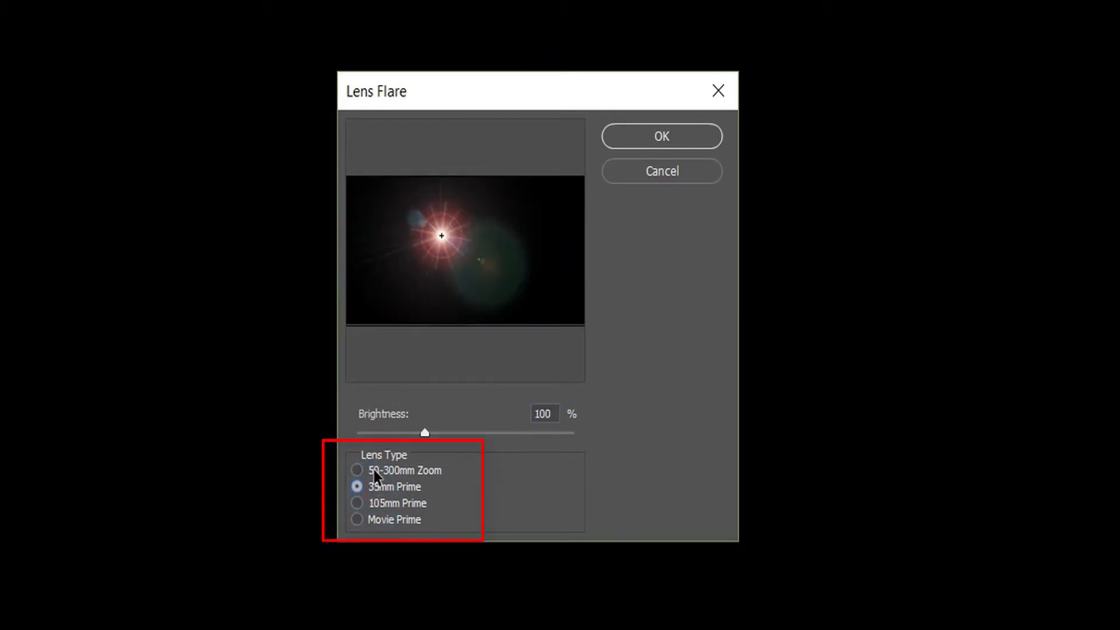
left_click(373, 471)
left_click(375, 503)
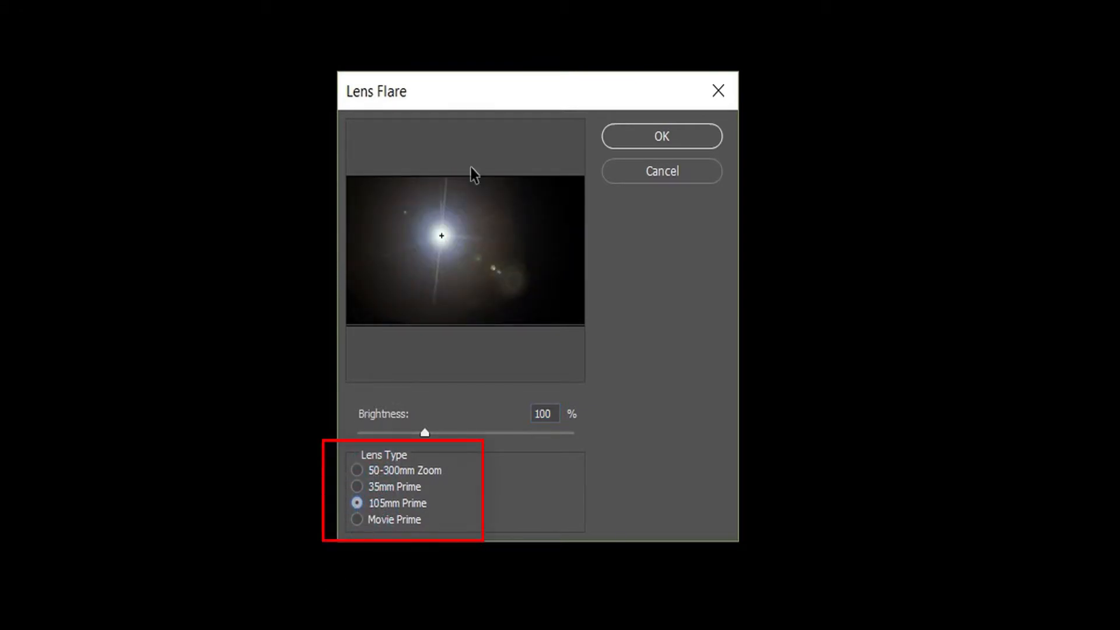
left_click_drag(442, 236, 421, 213)
left_click(703, 136)
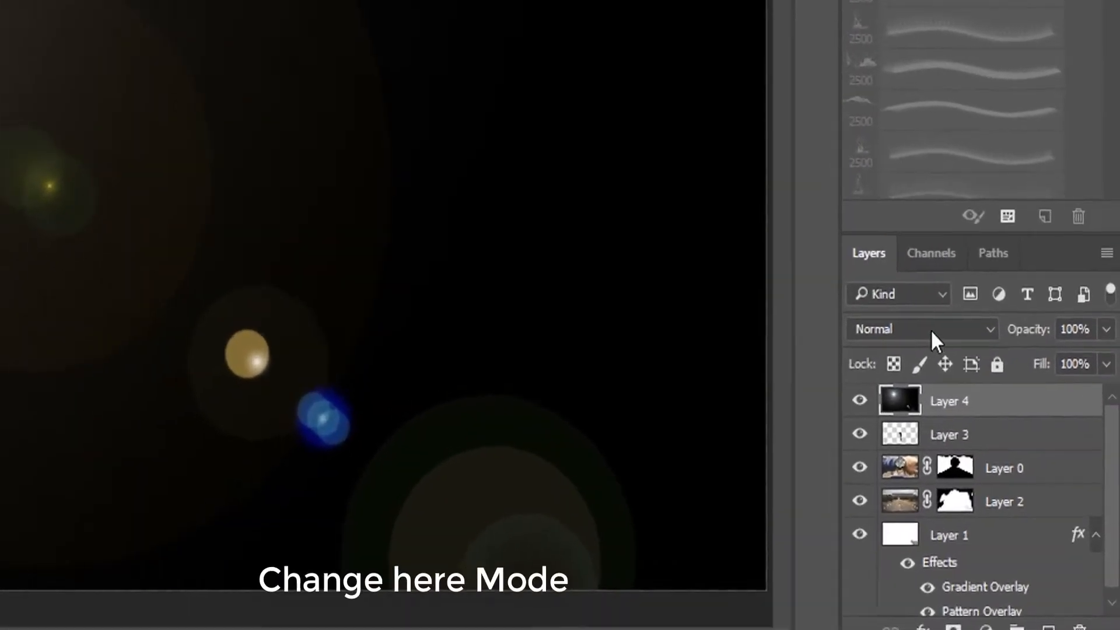
Step: Set Layer 4's blend mode to Screen and move the flare's bright centre over the watch's upper-left rim
left_click(1024, 488)
left_click(928, 119)
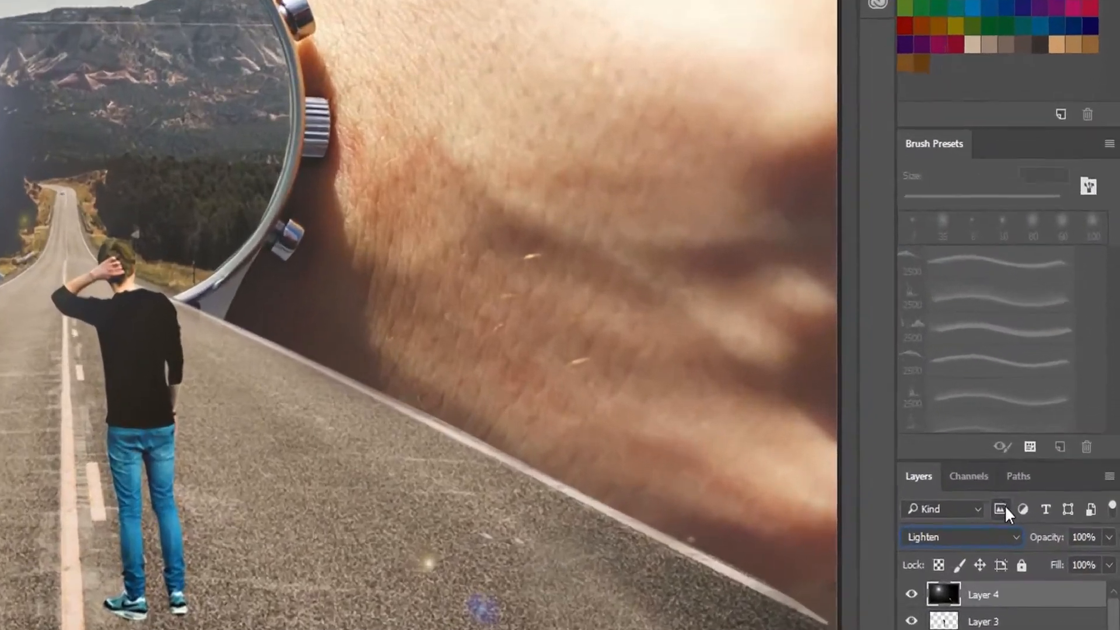
left_click(961, 537)
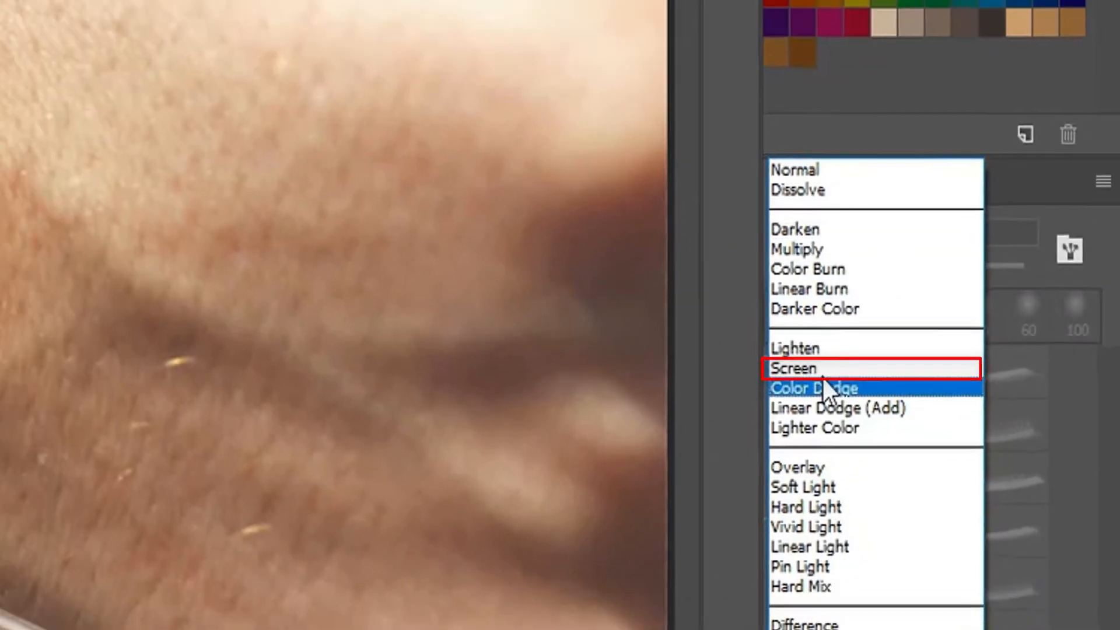
left_click(898, 265)
left_click_drag(215, 202, 330, 133)
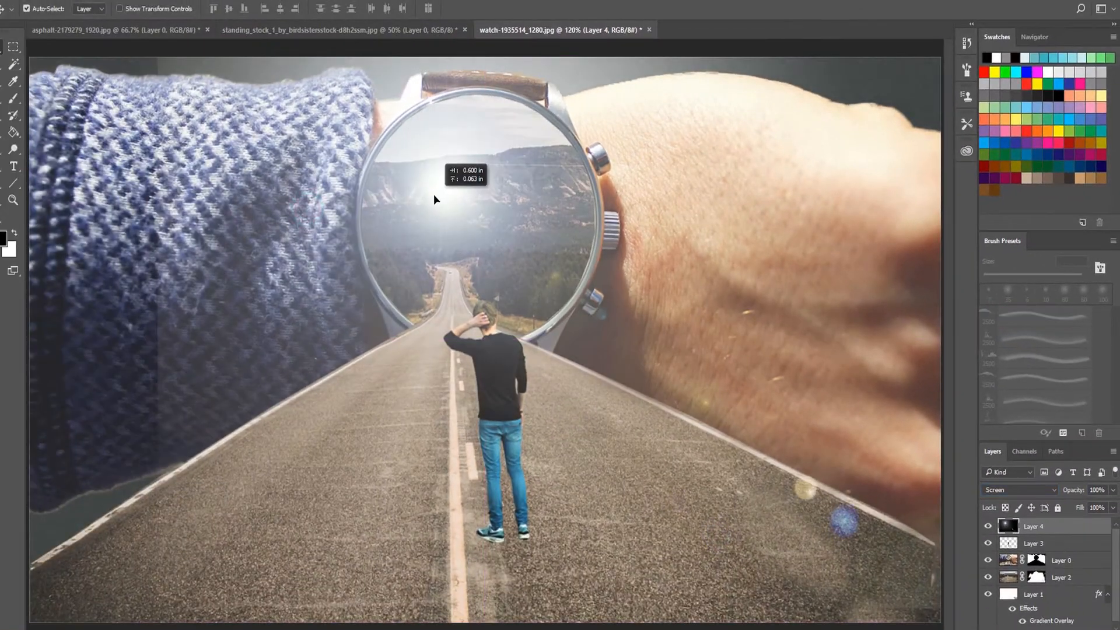
mouse_move(406, 147)
left_mouse_down()
mouse_move(386, 146)
mouse_move(408, 158)
left_mouse_up()
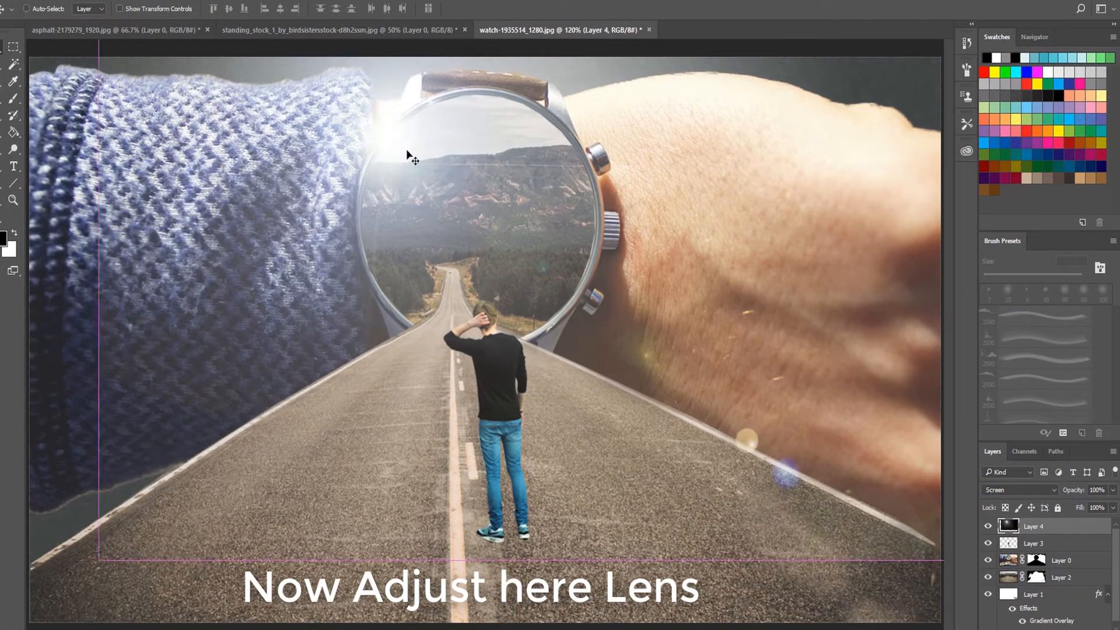
Step: Scale Layer 4's flare to about 77%, rotate it about 74 degrees and bring its bright centre into the watch face's sky
key("ctrl+t")
left_click_drag(576, 264, 445, 294)
left_click_drag(881, 590, 775, 517)
left_click_drag(327, 233, 432, 164)
left_click_drag(900, 460, 485, 514)
left_click_drag(586, 144, 506, 193)
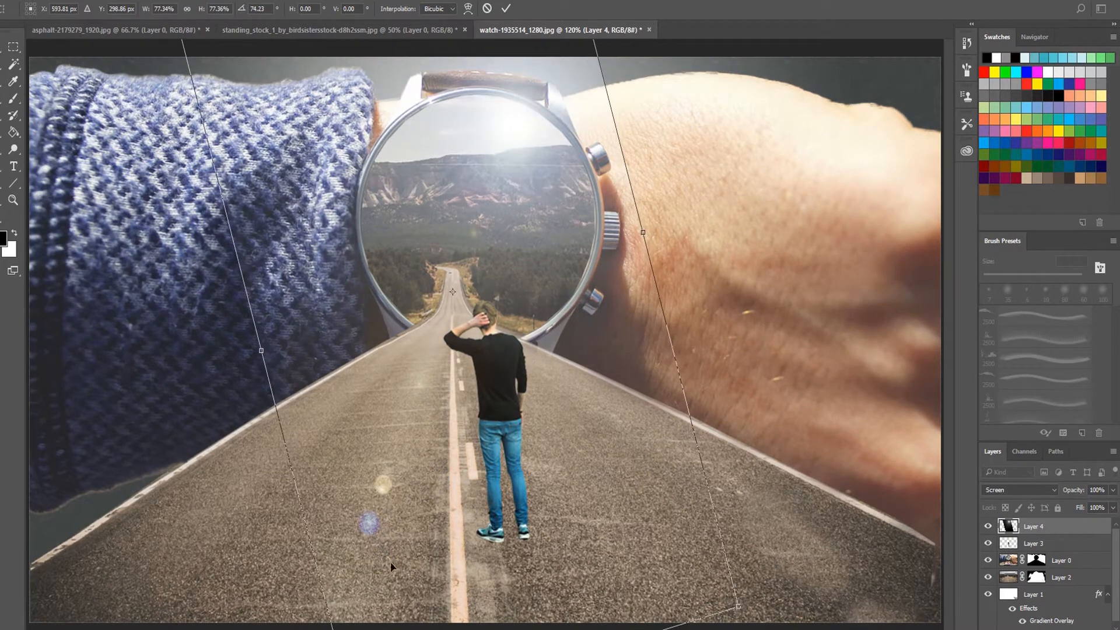
Step: Rotate the flare to about 88.7 degrees and undo its last shift
left_click_drag(396, 389, 365, 341)
left_click_drag(280, 560, 211, 539)
left_click_drag(562, 128, 540, 156)
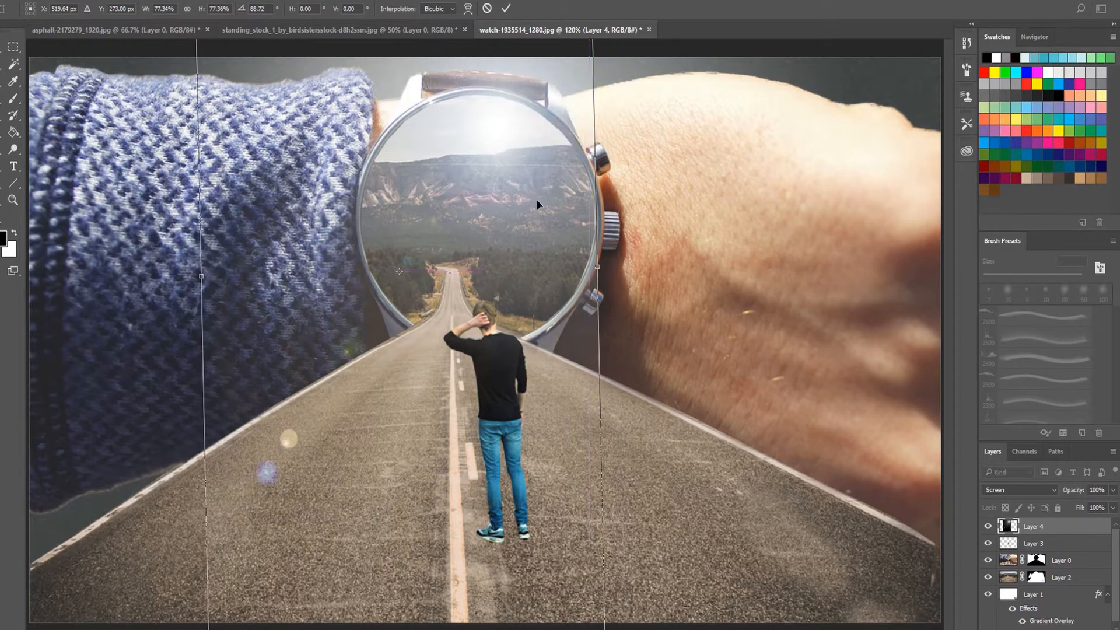
key("ctrl+z")
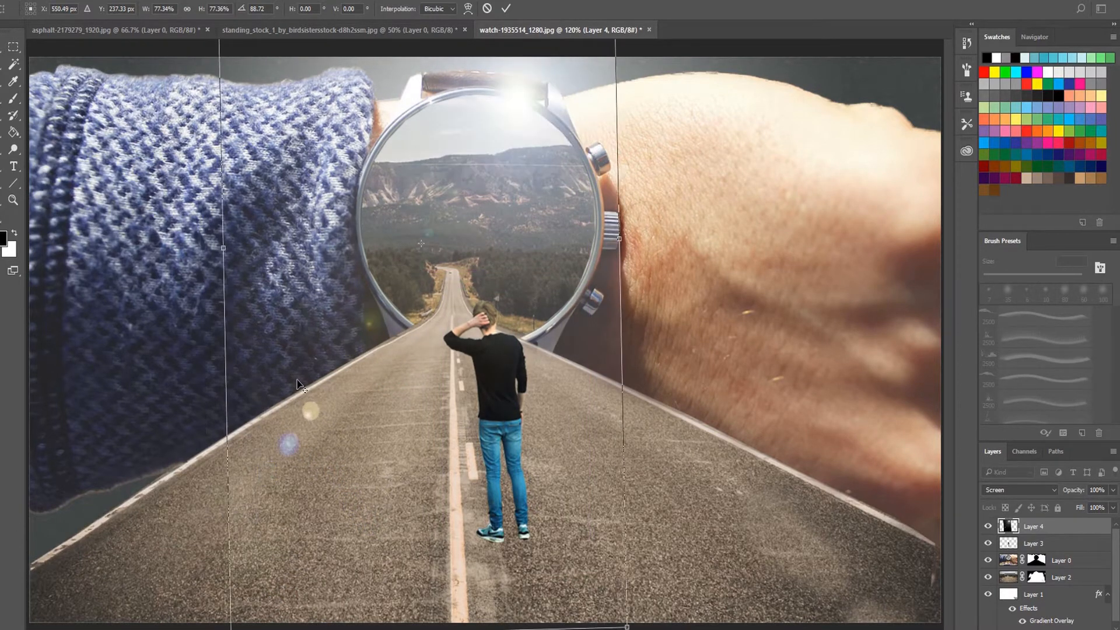
Step: Flip the flare horizontally and move its bright centre to the upper-left sky inside the watch face
right_click(420, 250)
left_click(450, 465)
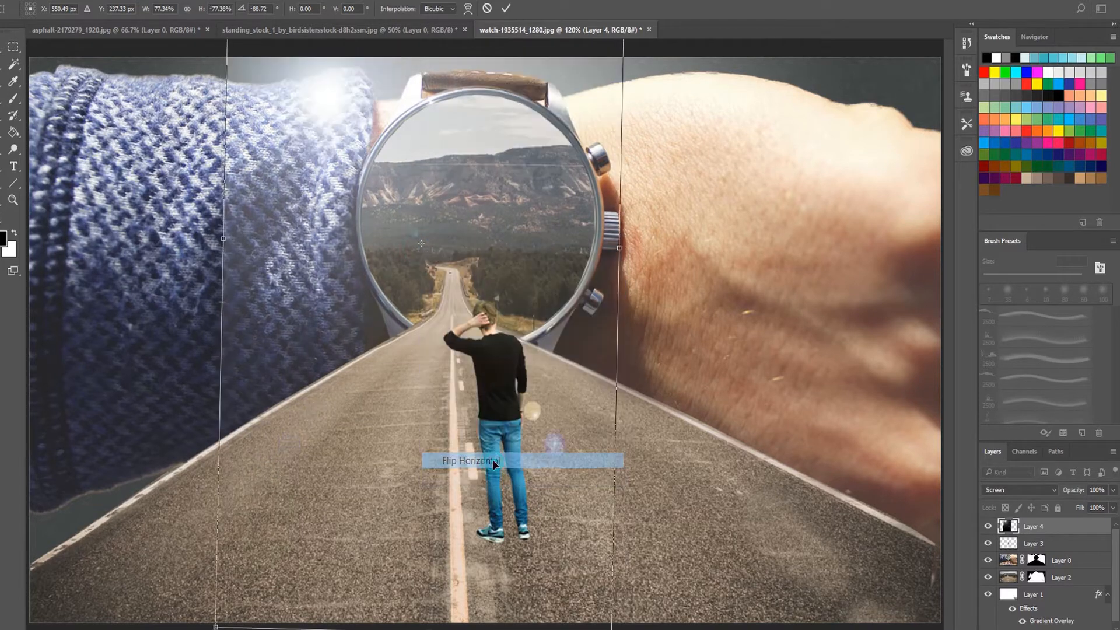
left_click_drag(359, 128, 436, 175)
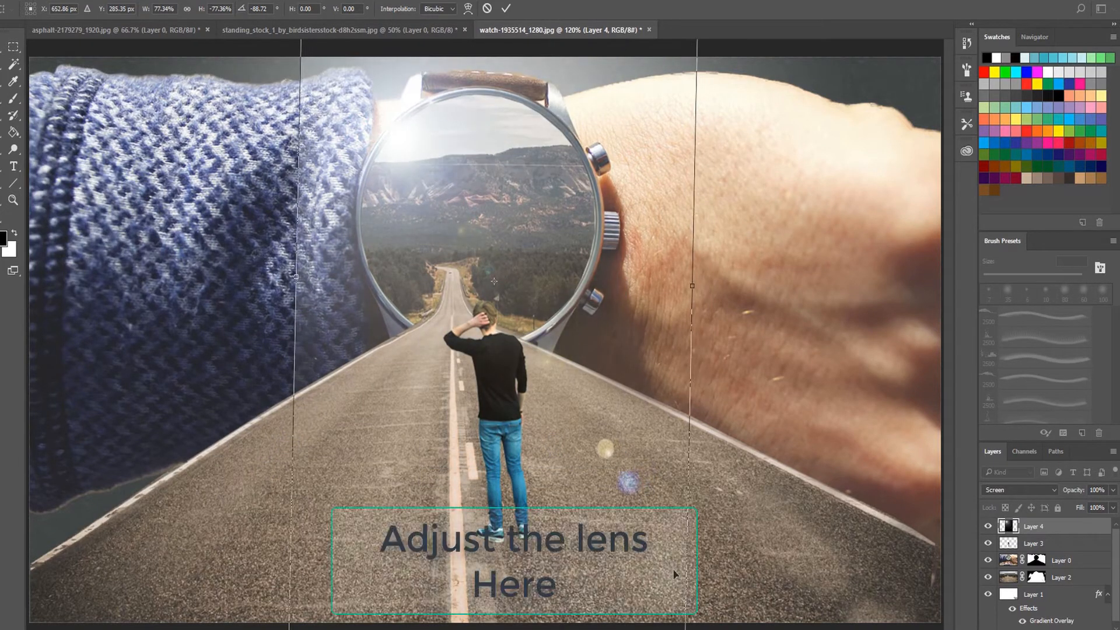
Step: Rotate the flare to about -99.5 degrees, stretch its height to about 118%, and apply the transform with its bright centre inside the upper-left rim
left_click_drag(717, 546, 762, 608)
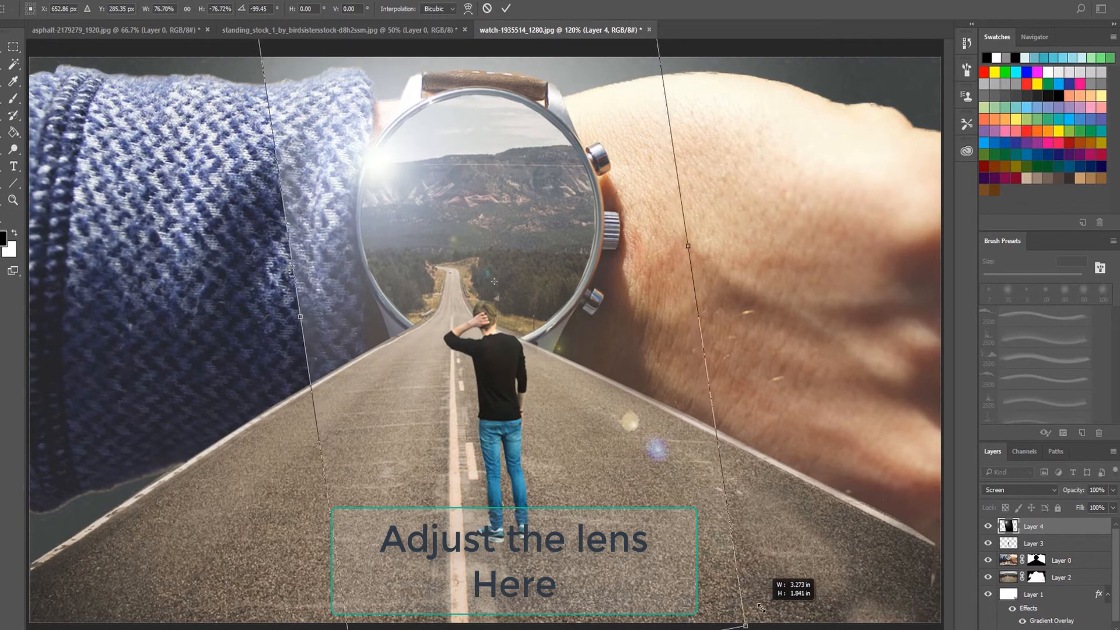
left_click_drag(300, 316, 225, 330)
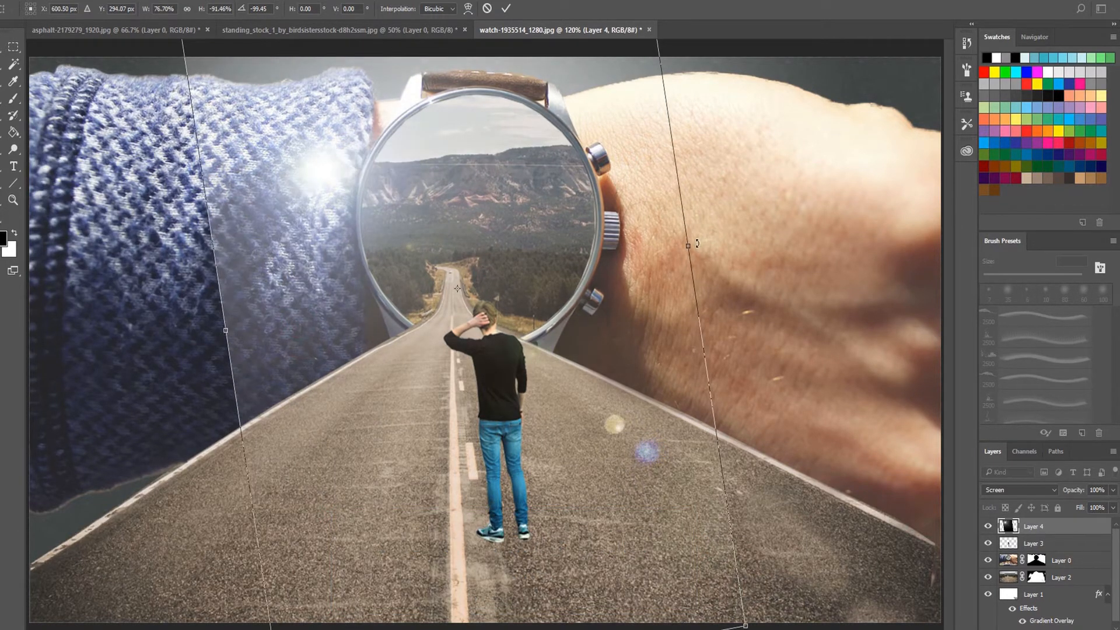
left_click_drag(694, 245, 828, 220)
left_click_drag(379, 169, 422, 153)
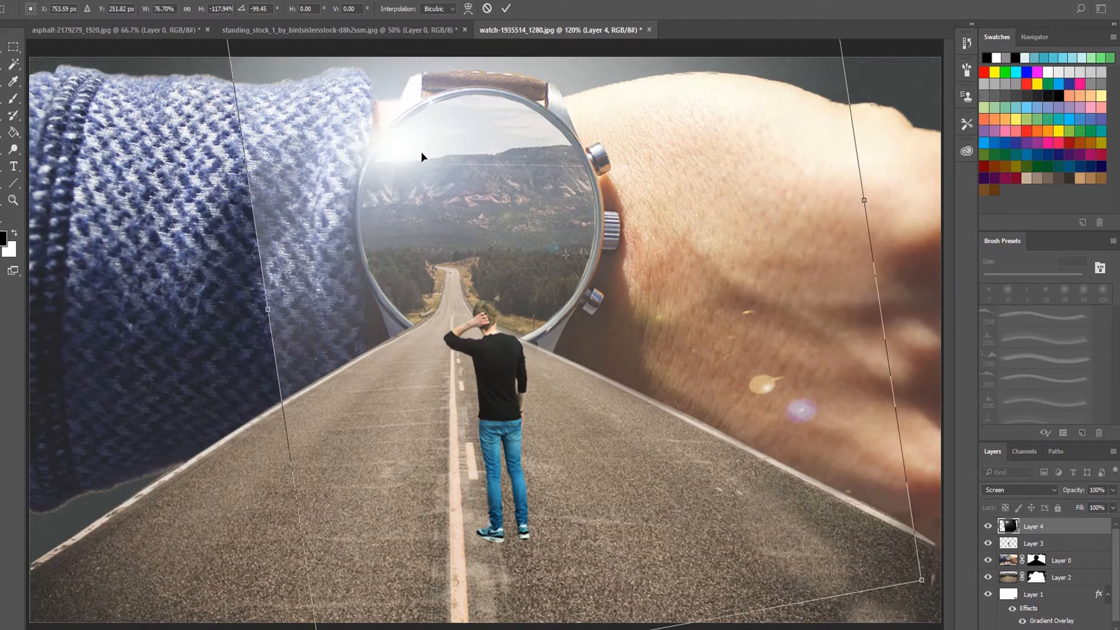
left_click(507, 7)
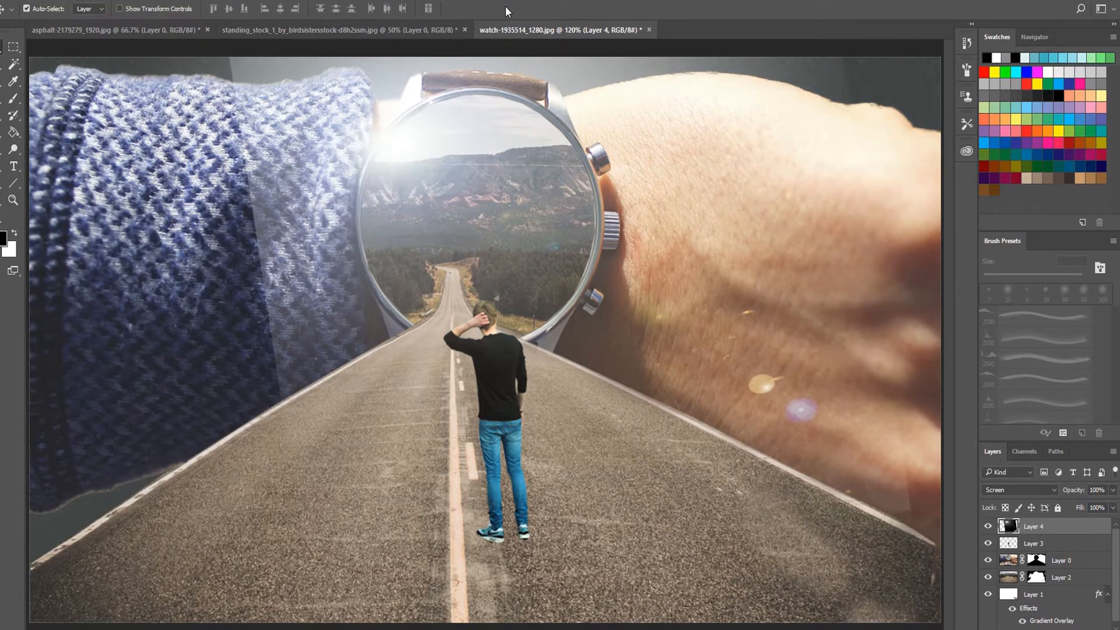
Step: Scale Layer 4 down to about 50% and position the flare's bright centre just above the mountains near the watch's left rim
left_click_drag(509, 165, 435, 165)
key("ctrl+t")
left_click_drag(594, 408, 573, 210)
left_click_drag(840, 492, 662, 274)
left_click_drag(515, 145, 619, 305)
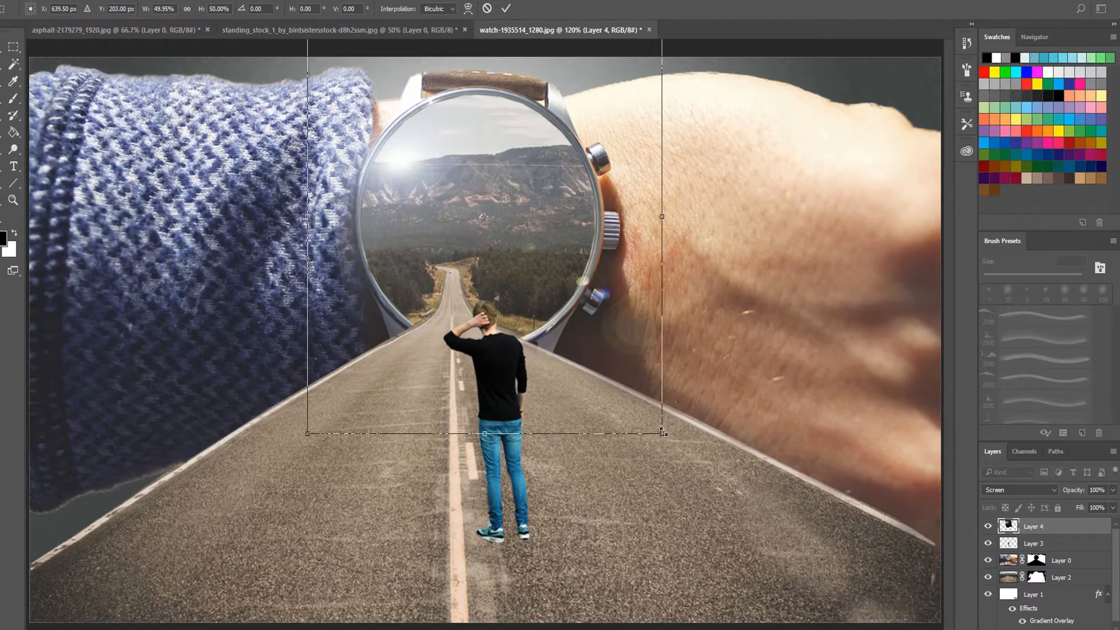
Step: Rotate the flare about 12 degrees, shrink it to fit the watch face, apply the transform and nudge it slightly left
left_click_drag(663, 433, 603, 495)
left_click_drag(483, 204, 471, 206)
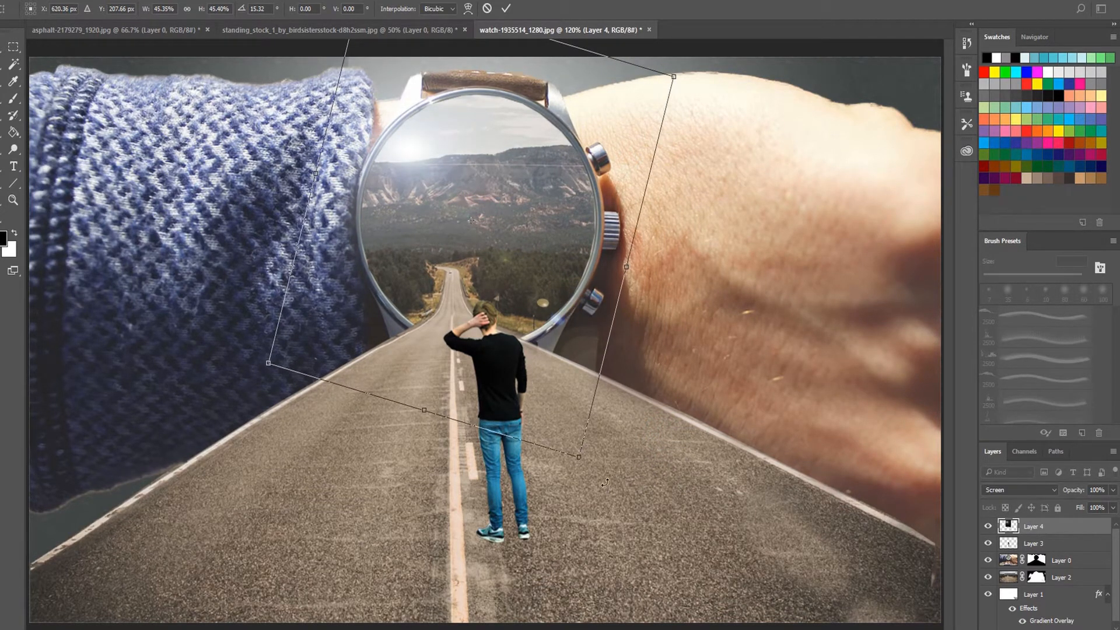
left_click_drag(593, 480, 567, 385)
left_click_drag(508, 93, 517, 62)
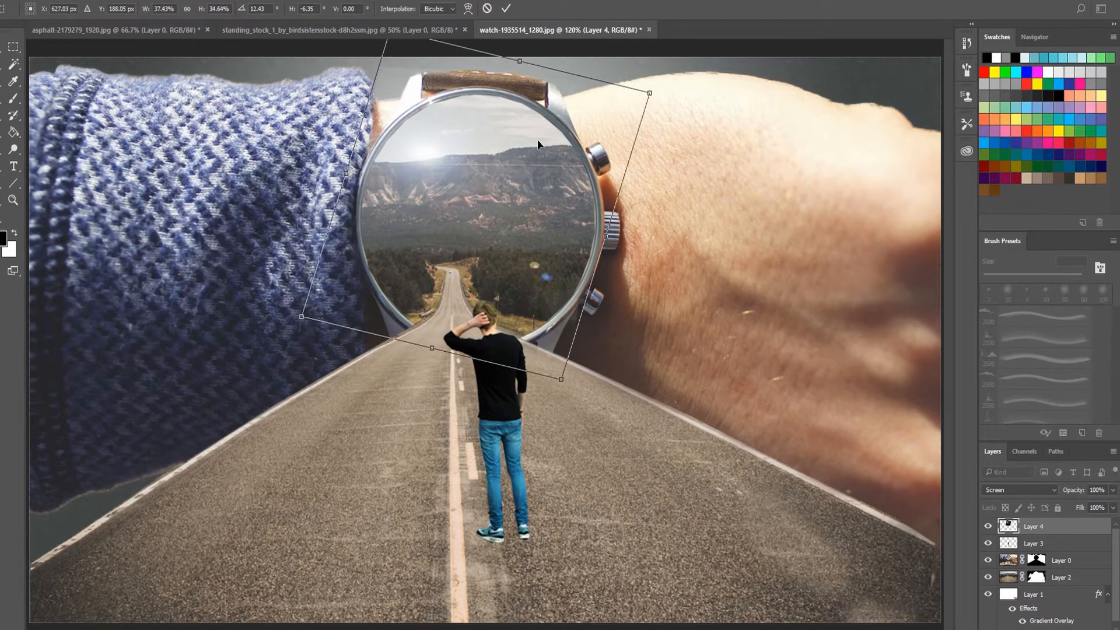
left_click_drag(606, 406, 564, 364)
left_click(506, 8)
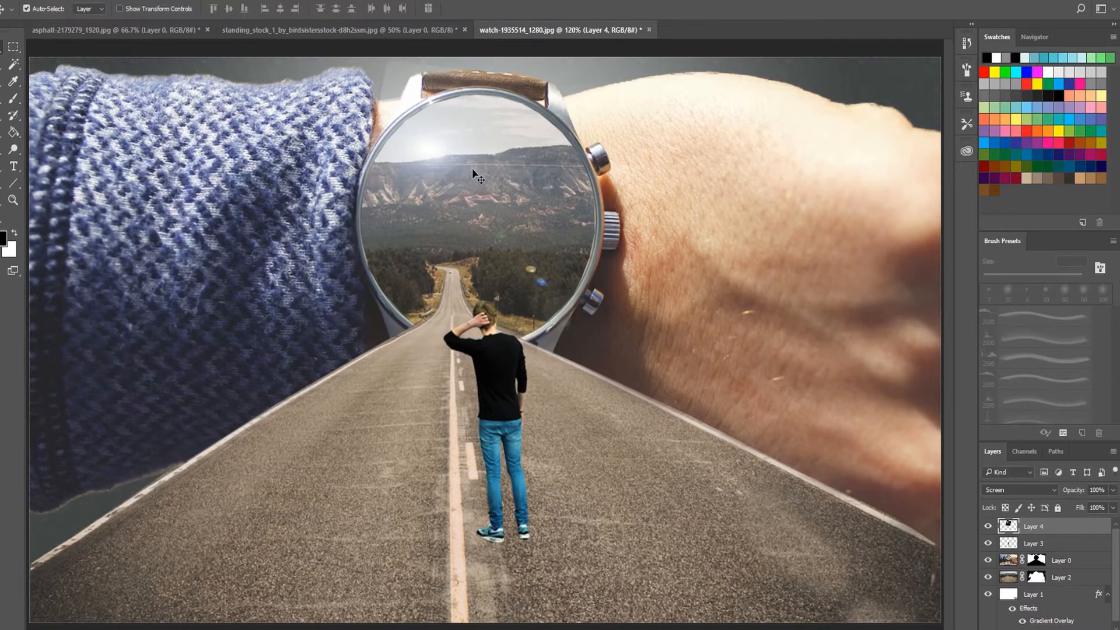
left_click_drag(456, 191, 449, 191)
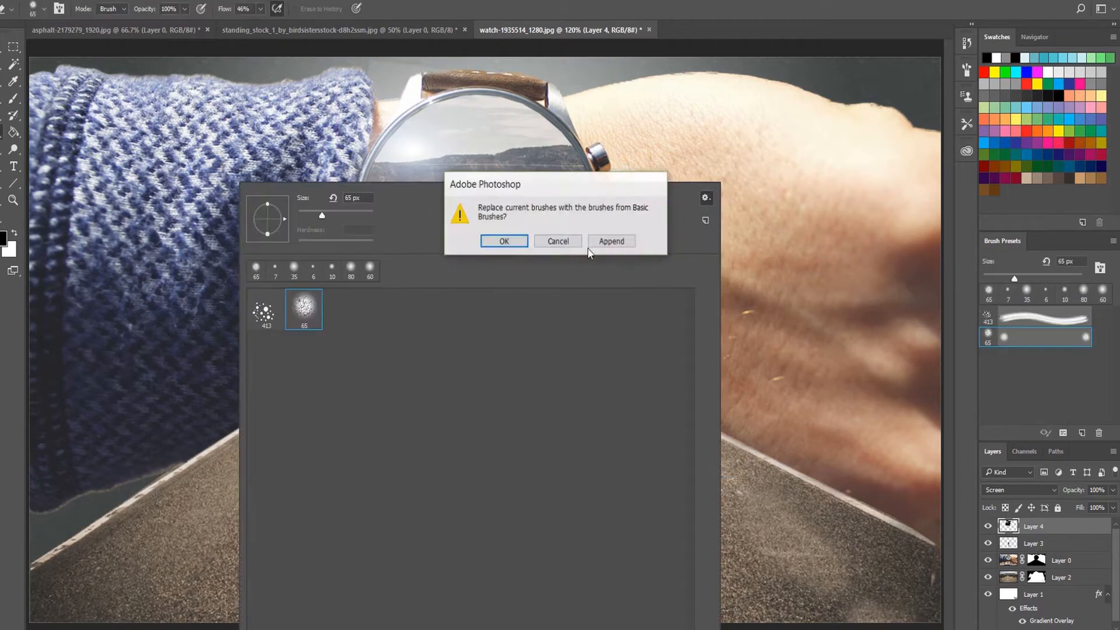
Step: Replace the eraser's brush set with Basic Brushes and choose the soft round 45 px brush at 0% hardness
left_click(493, 245)
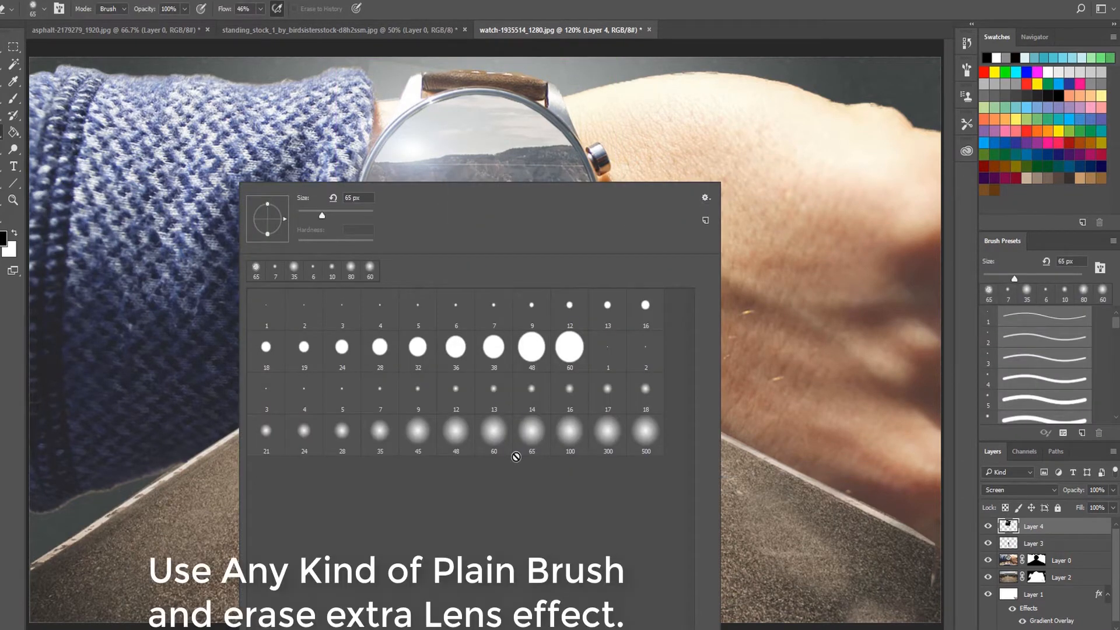
left_click(418, 434)
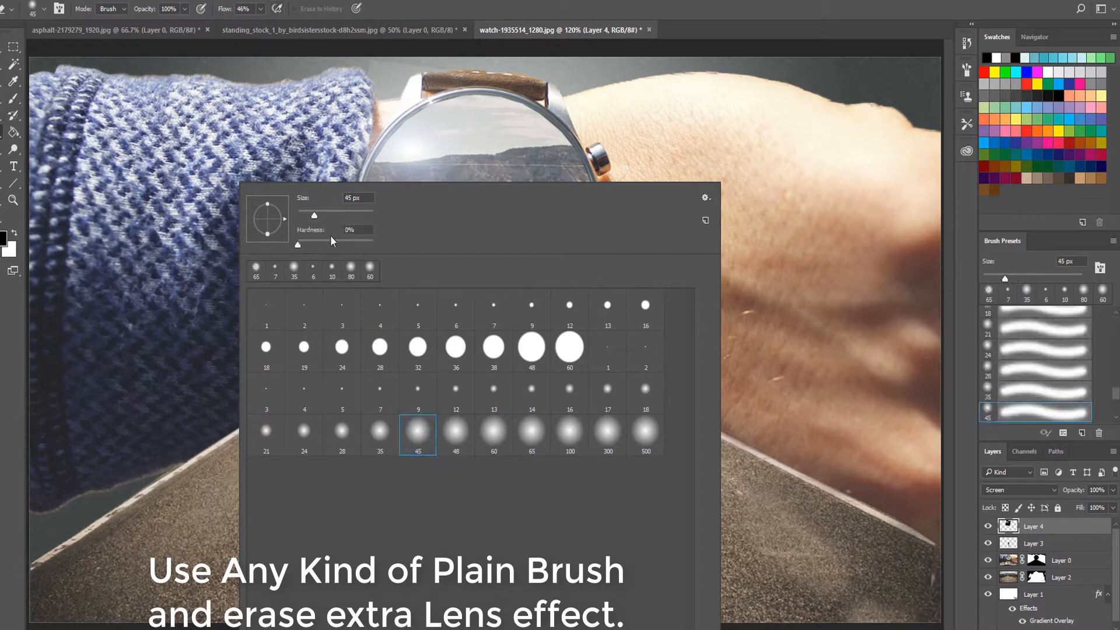
left_click(737, 173)
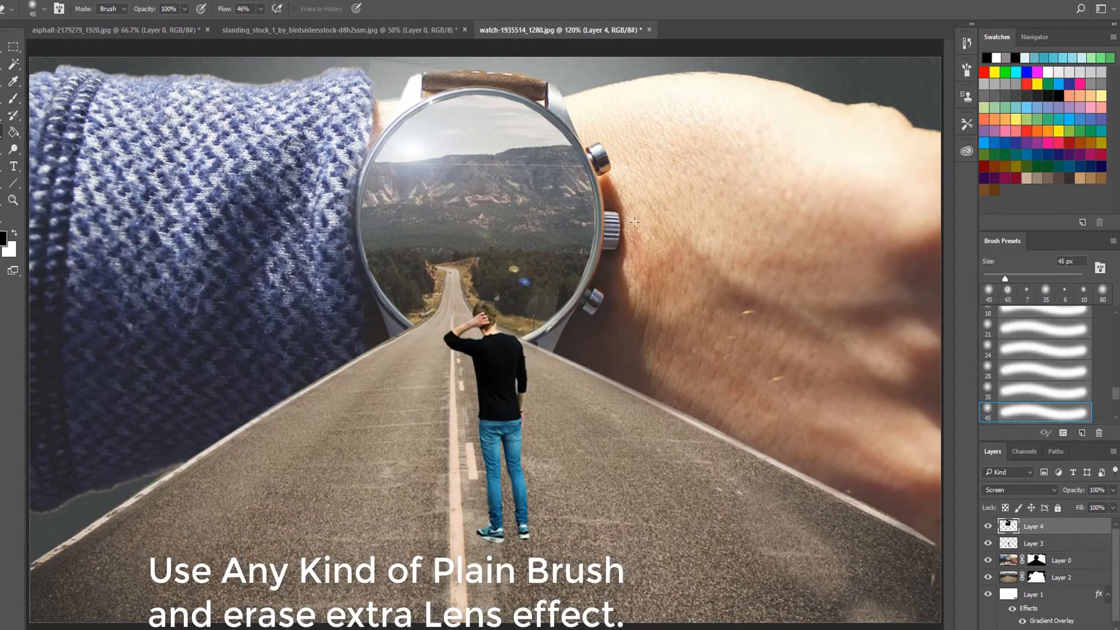
Step: Enlarge the eraser to 70 px and erase the excess flare on Layer 4 around the watch's lower-right rim and wrist
key("bracketright")
key("bracketright")
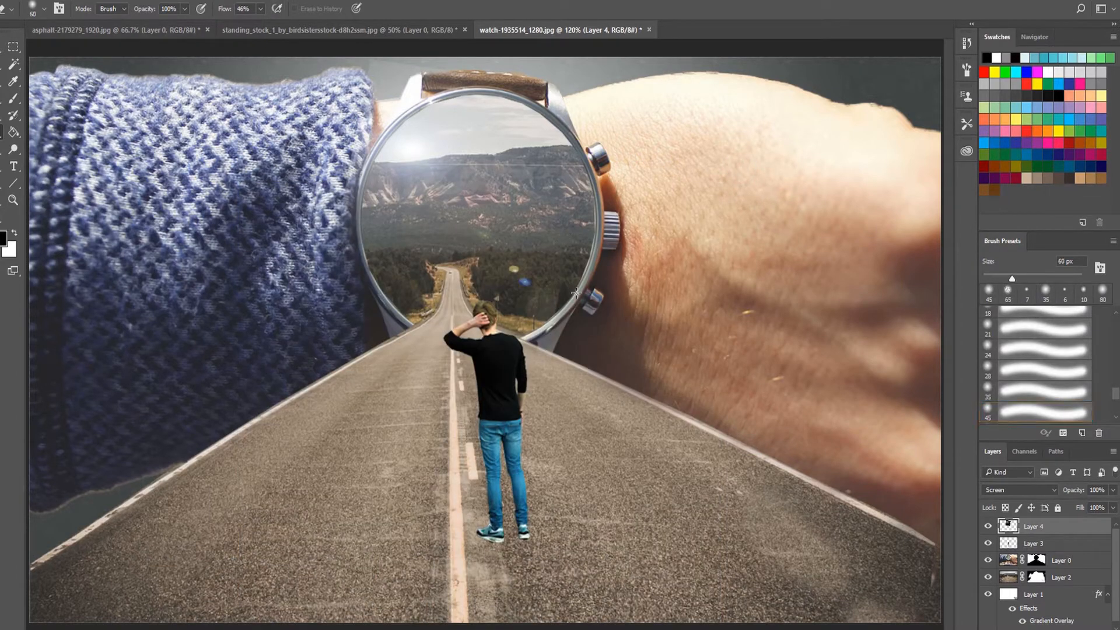
left_click_drag(570, 309, 532, 325)
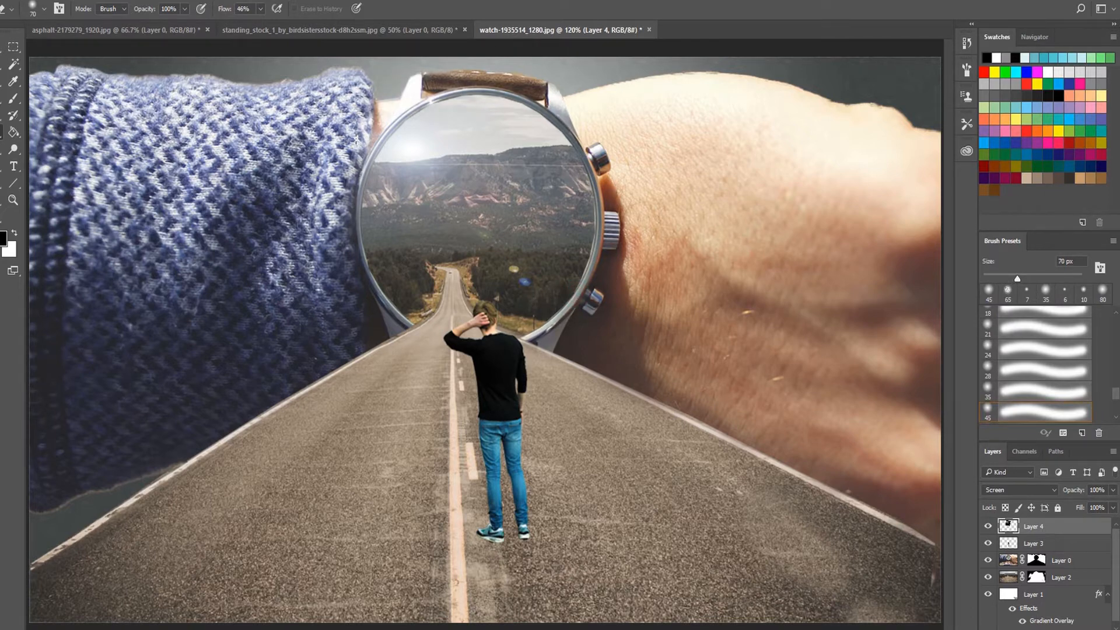
left_click_drag(714, 339, 587, 369)
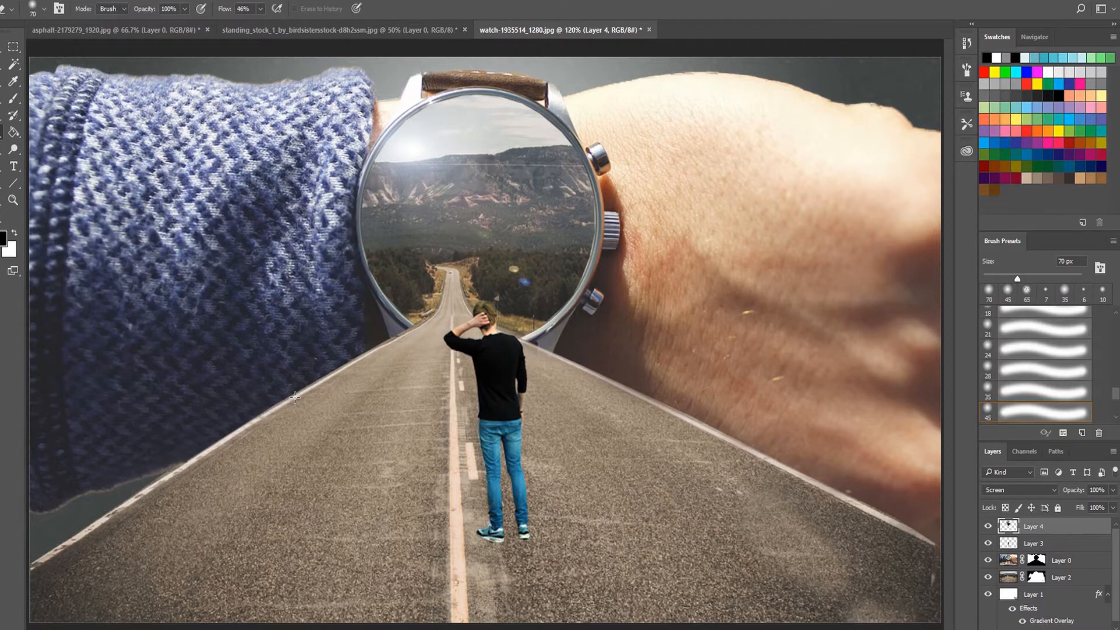
left_click(2, 48)
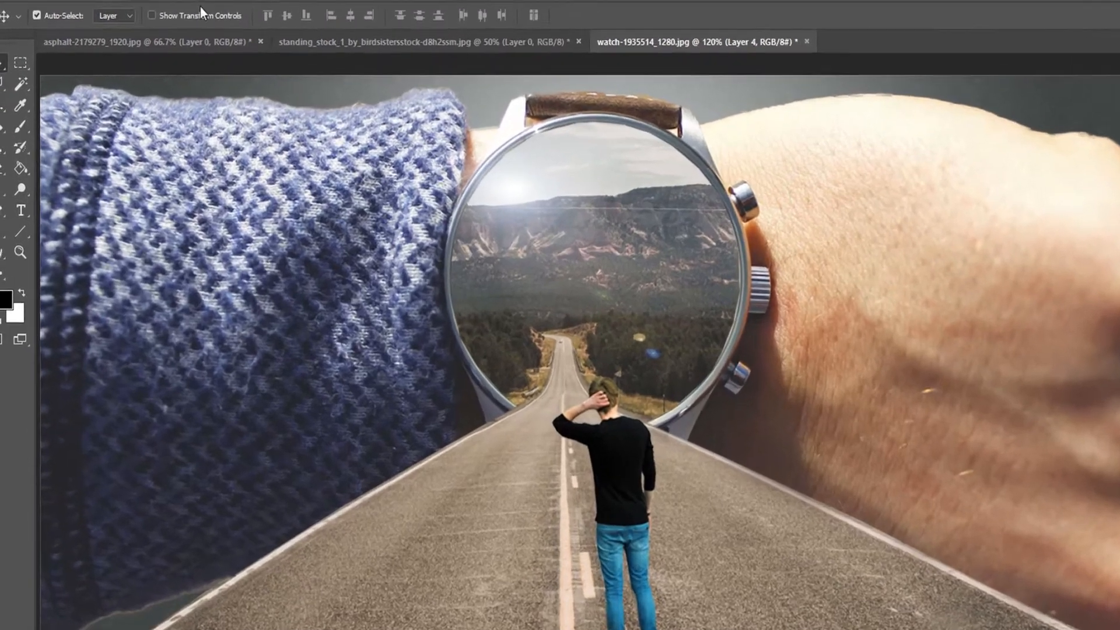
Step: Apply a slight Gaussian Blur to the lens flare on Layer 4
left_click(157, 1)
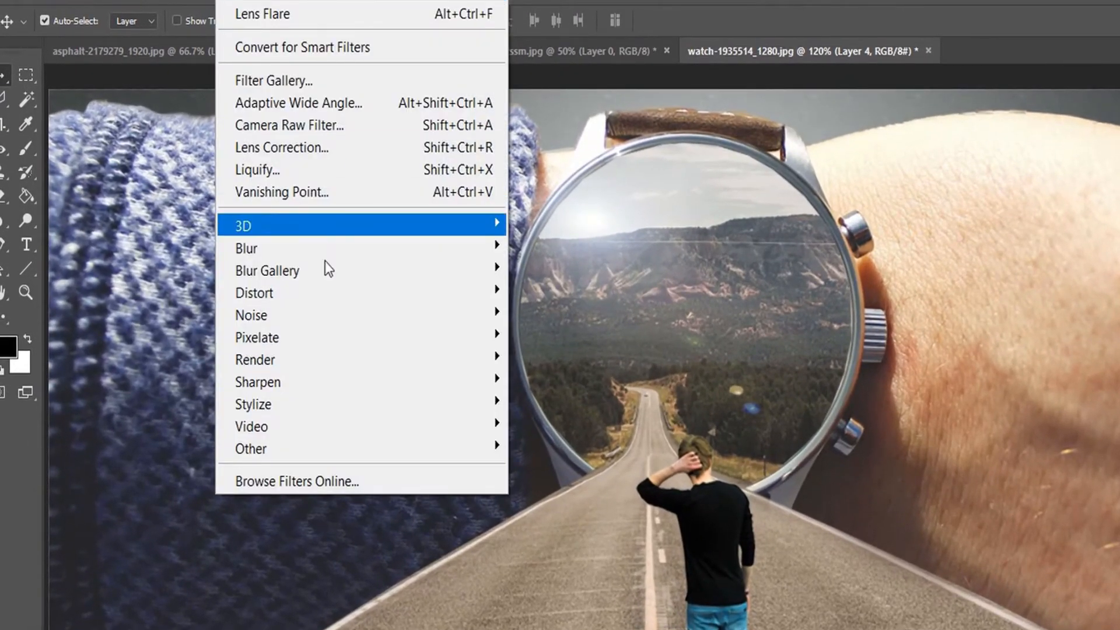
mouse_move(257, 248)
left_click(577, 335)
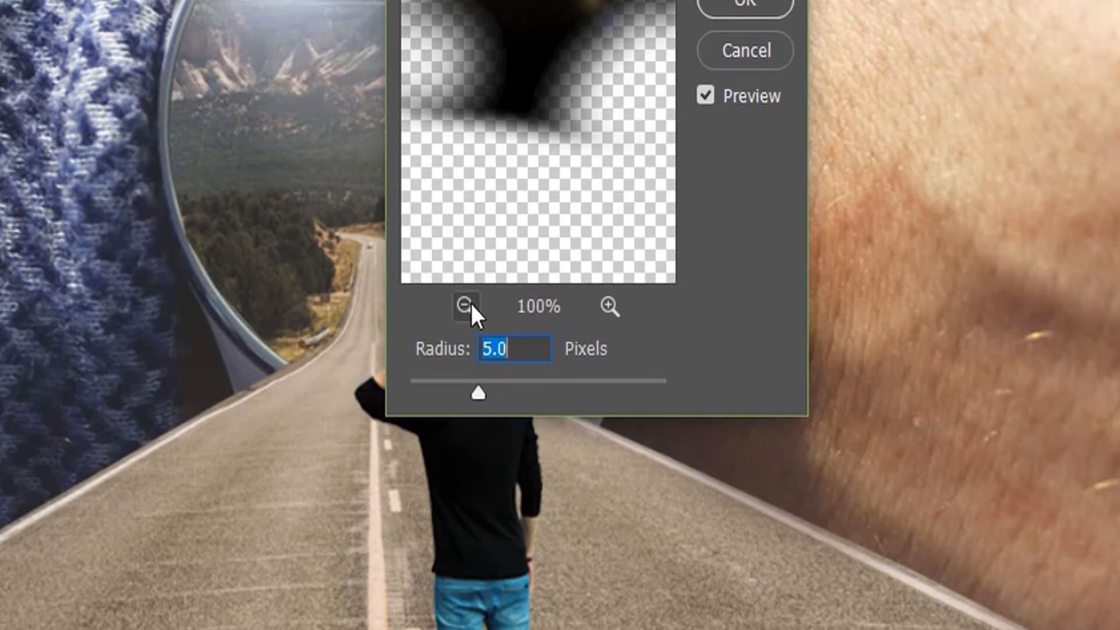
left_click_drag(466, 393, 453, 394)
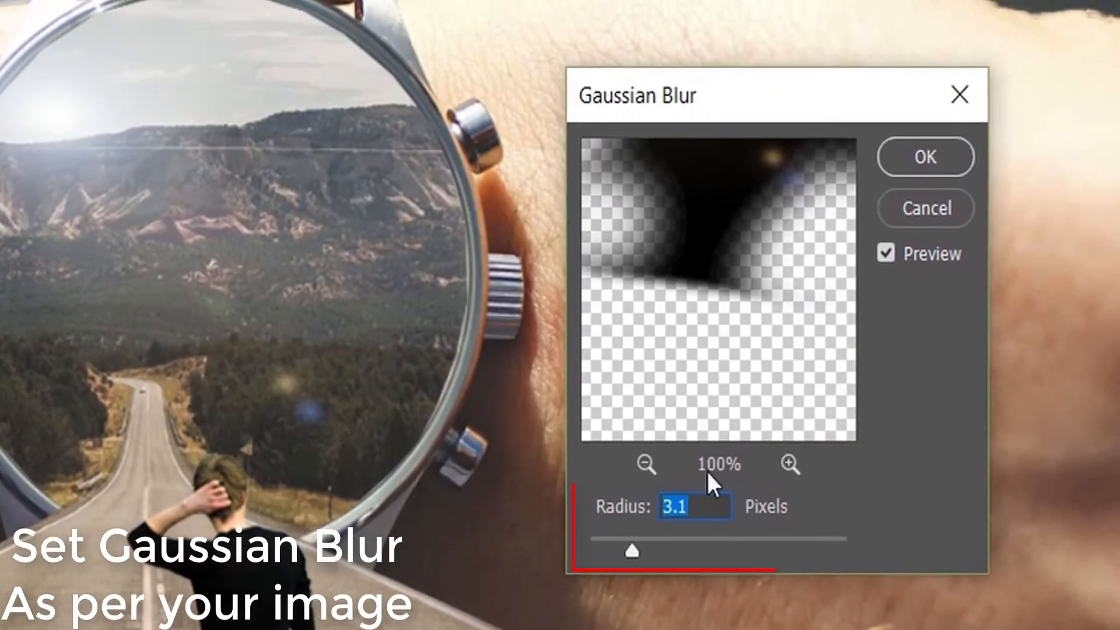
left_click_drag(632, 551, 619, 552)
left_click(899, 155)
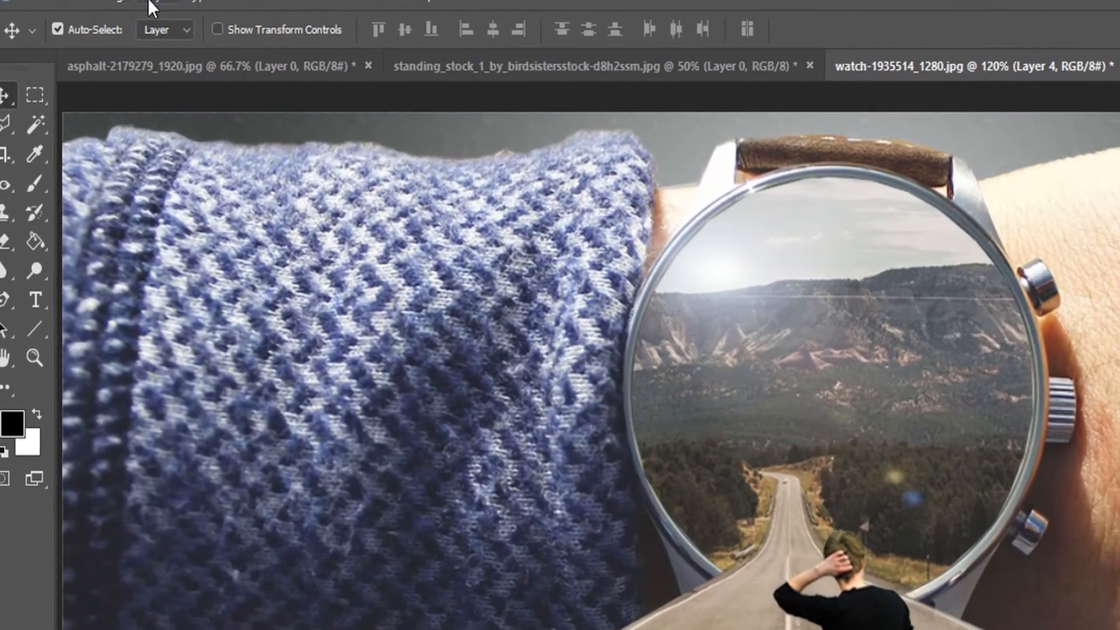
Step: Open a Hue/Saturation adjustment for Layer 4 and set hue to -180, saturation to +70 and lightness to -3
left_click(150, 8)
mouse_move(163, 72)
left_click(601, 227)
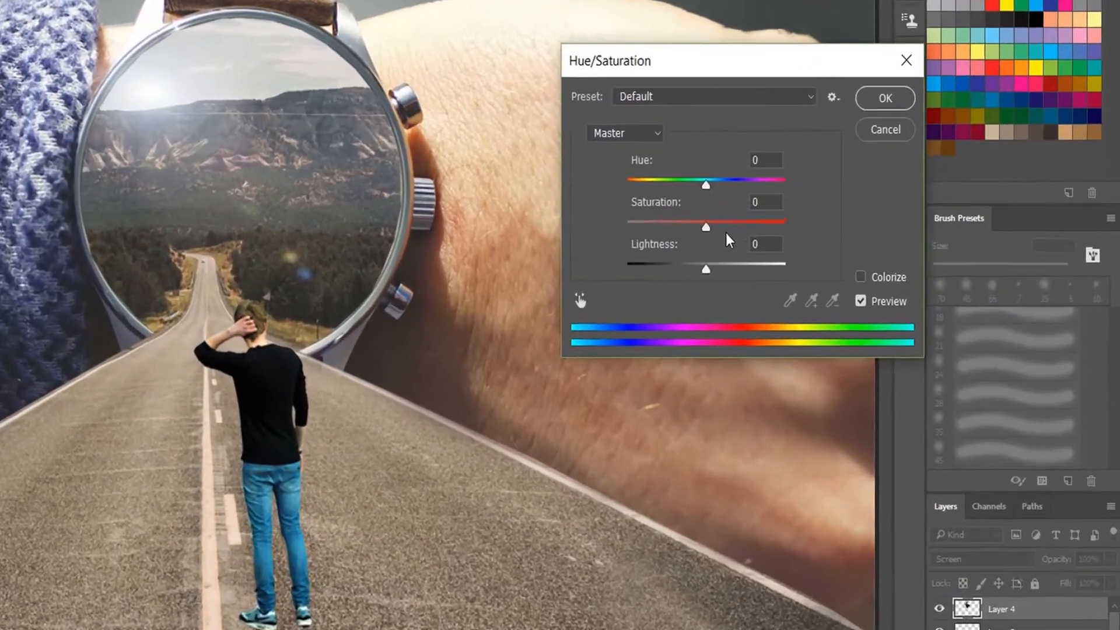
left_click_drag(838, 245, 836, 245)
mouse_move(652, 213)
left_mouse_down()
mouse_move(610, 215)
mouse_move(641, 219)
mouse_move(632, 218)
left_mouse_up()
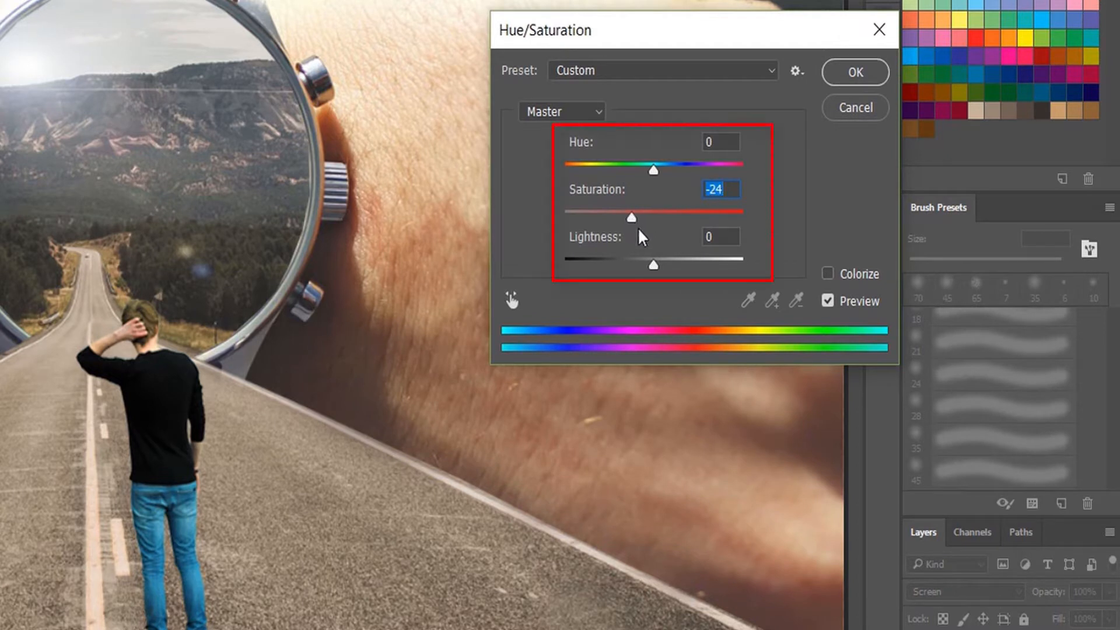
left_click_drag(653, 168, 560, 158)
mouse_move(627, 216)
left_mouse_down()
mouse_move(730, 233)
mouse_move(717, 231)
left_mouse_up()
mouse_move(654, 266)
left_mouse_down()
mouse_move(670, 268)
mouse_move(619, 253)
mouse_move(646, 260)
left_mouse_up()
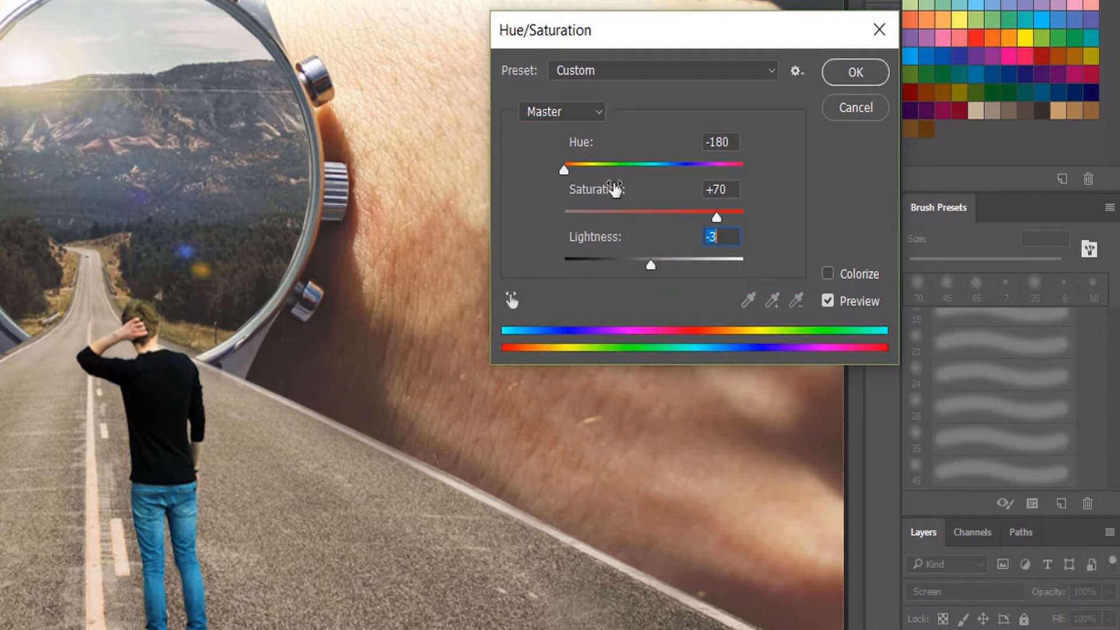
Step: Fine-tune the flare's saturation to +79 and apply the Hue/Saturation adjustment
mouse_move(564, 169)
left_mouse_down()
mouse_move(574, 169)
mouse_move(560, 167)
left_mouse_up()
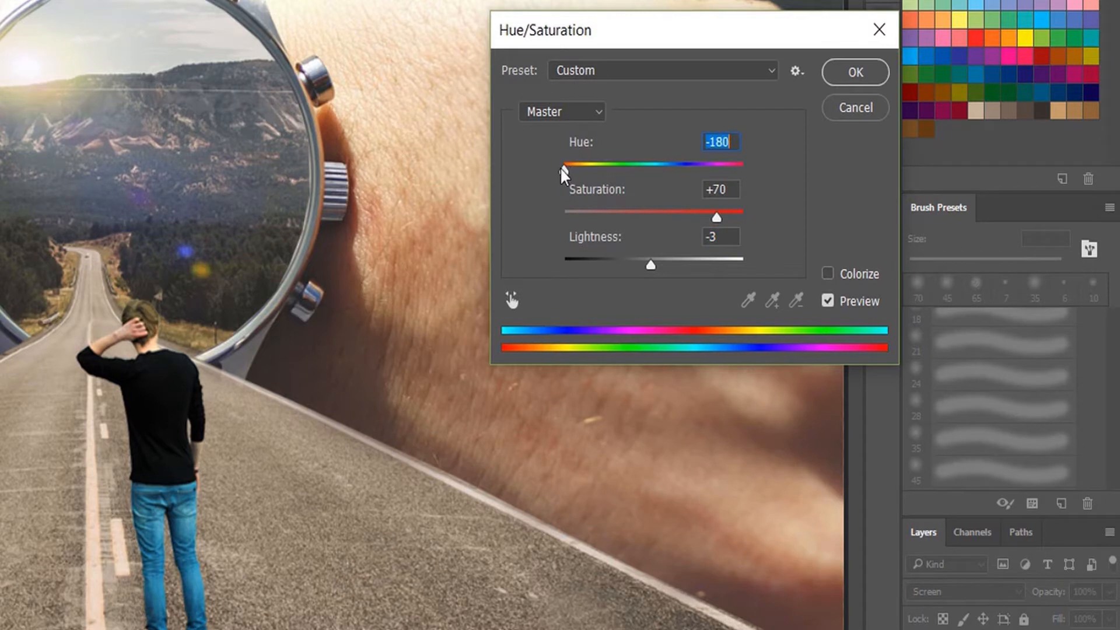
left_click_drag(717, 217, 690, 215)
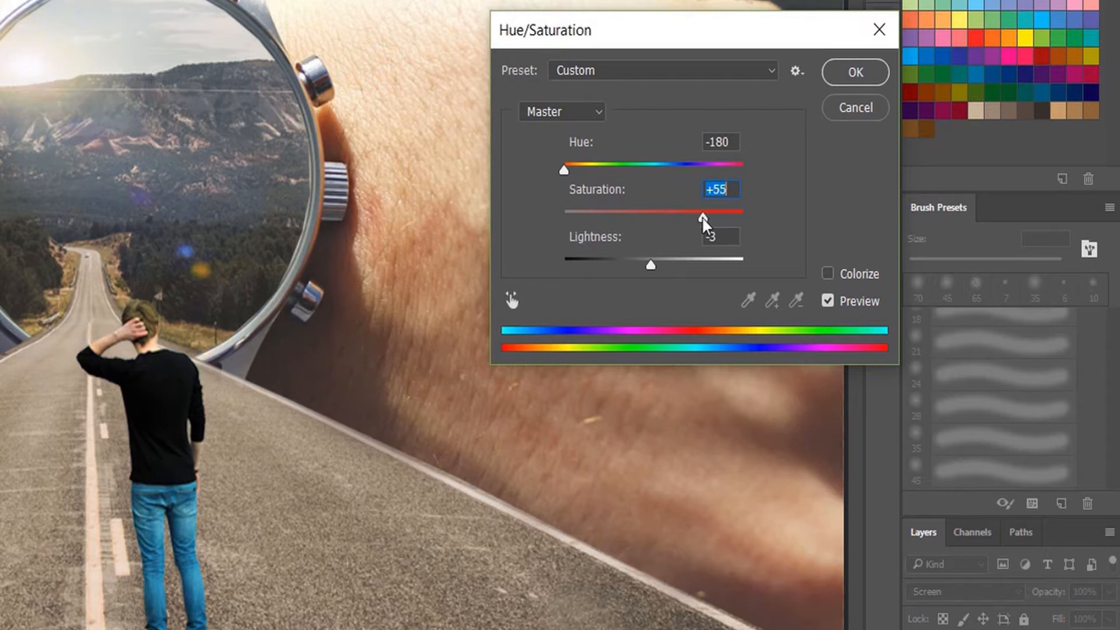
left_click_drag(702, 216, 723, 232)
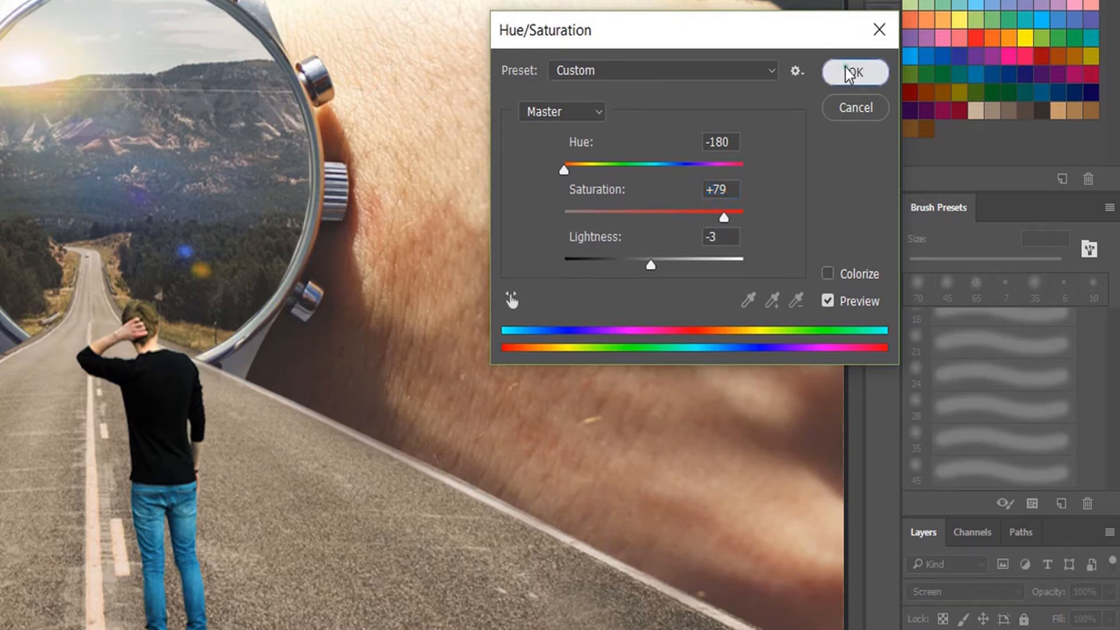
left_click(851, 74)
Step: Toggle Layer 3's visibility off and on to check the man's layer, and make Layer 3 the active layer
left_click(987, 544)
left_click(988, 543)
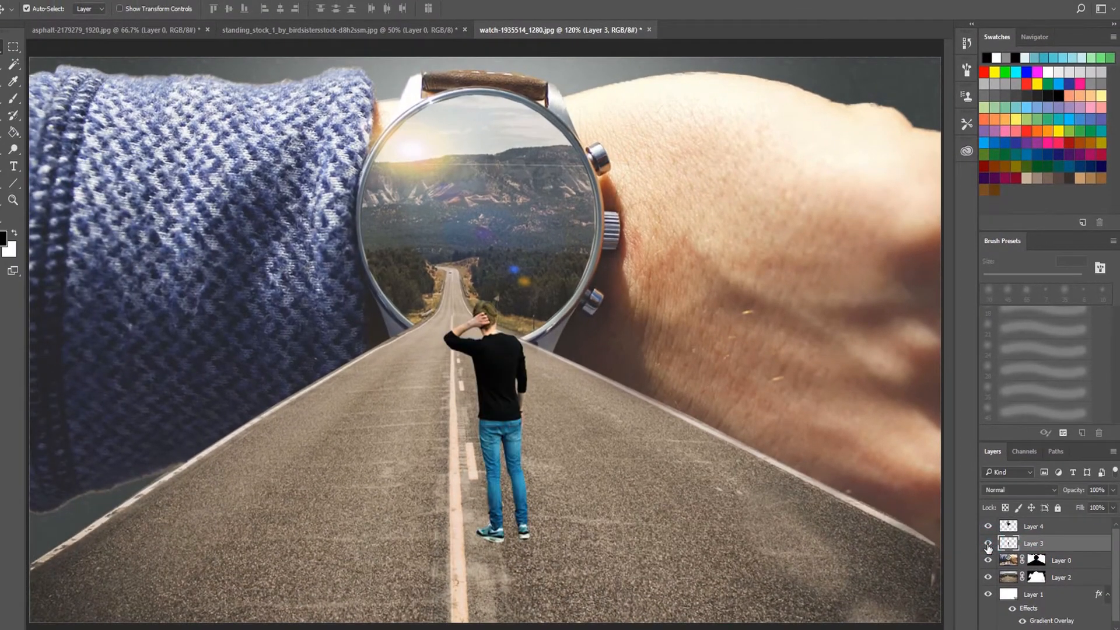
left_click(1033, 526)
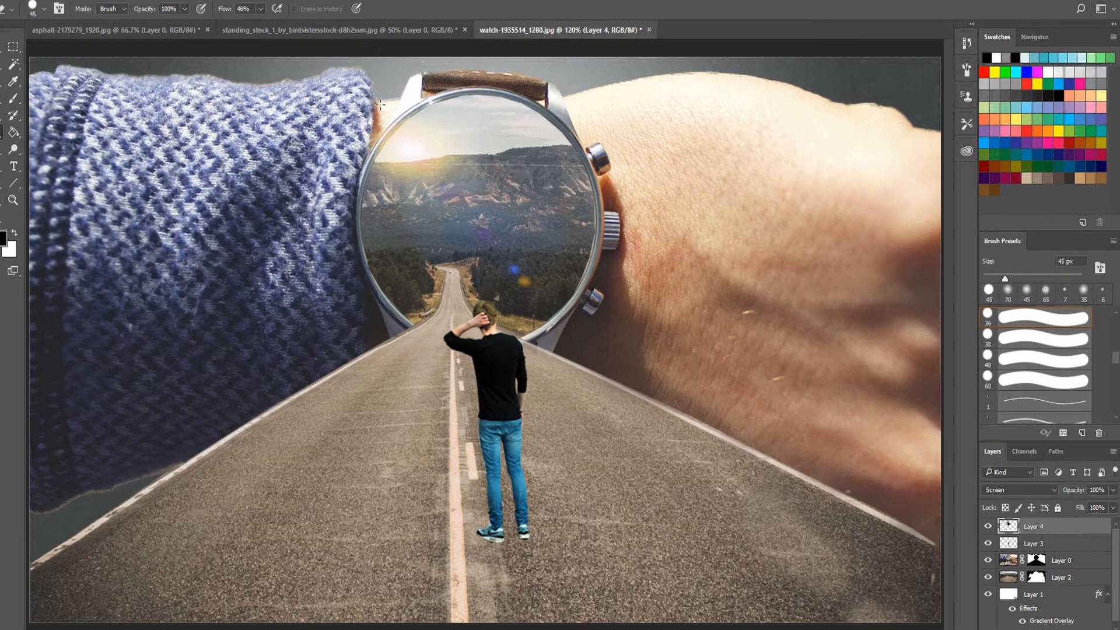
key("v")
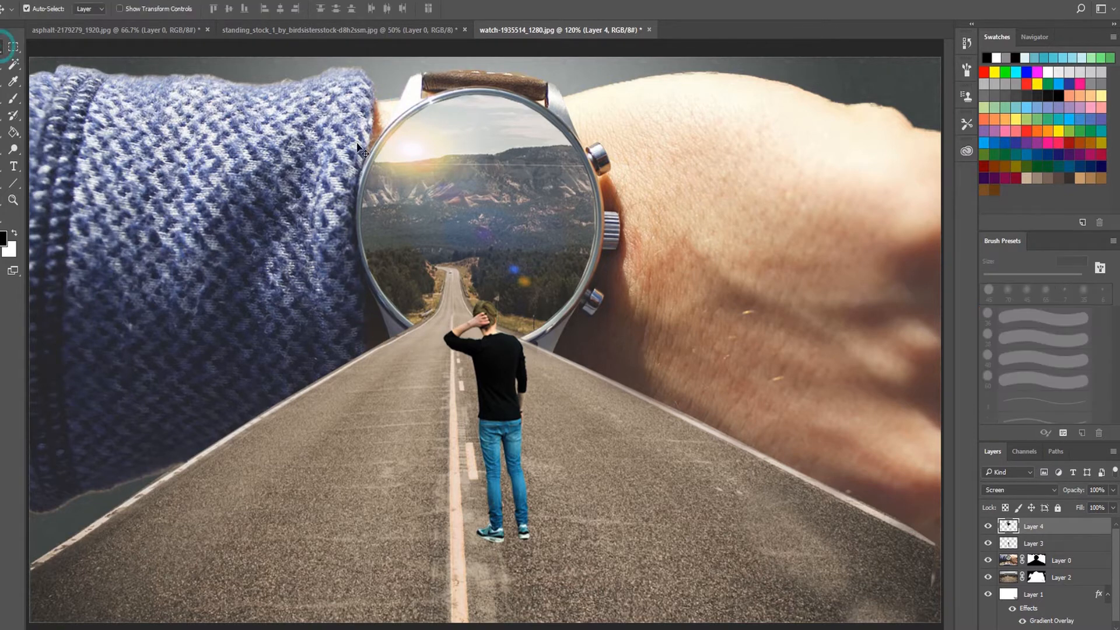
right_click(375, 120)
left_click(394, 132)
left_click(1026, 544)
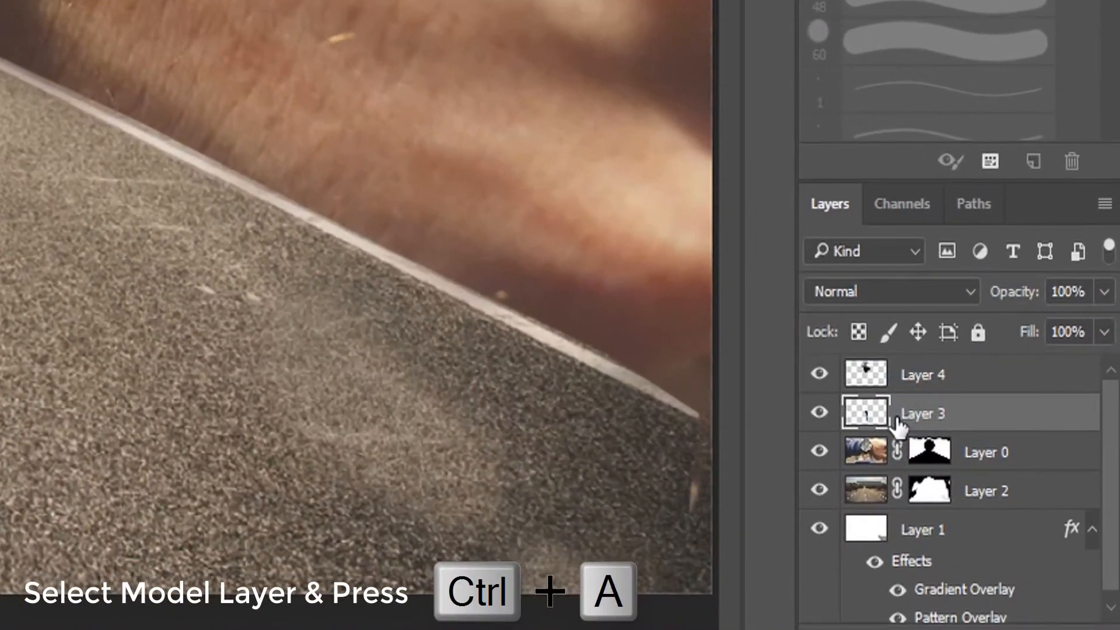
Step: Load the man's outline from Layer 3 as a selection and create a new layer named SHADOW directly above it
left_click(868, 413, "ctrl")
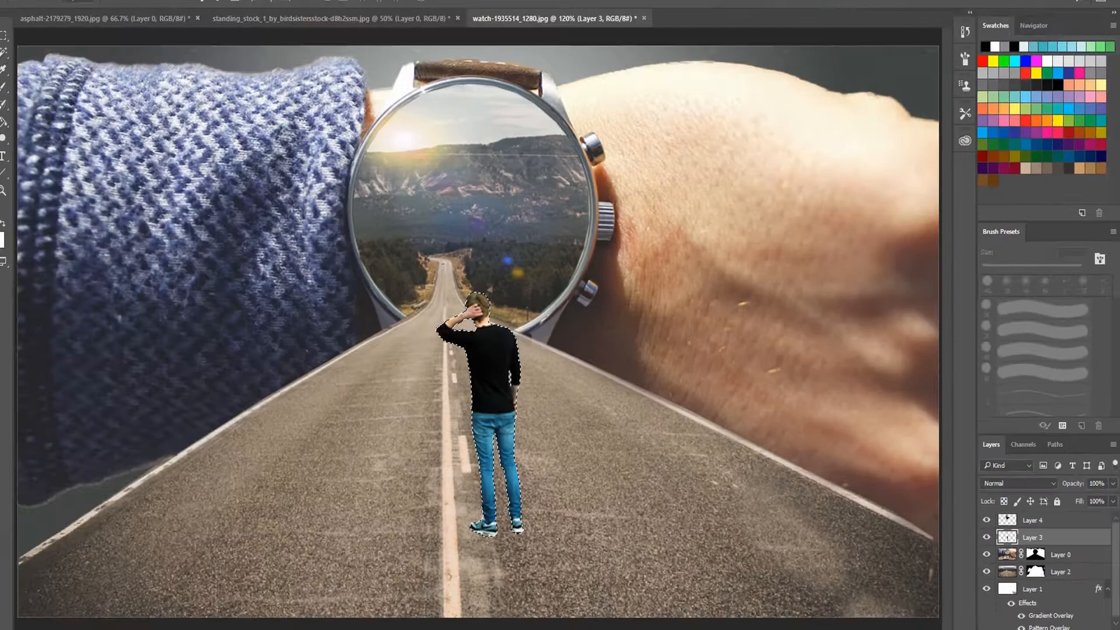
left_click(1082, 627)
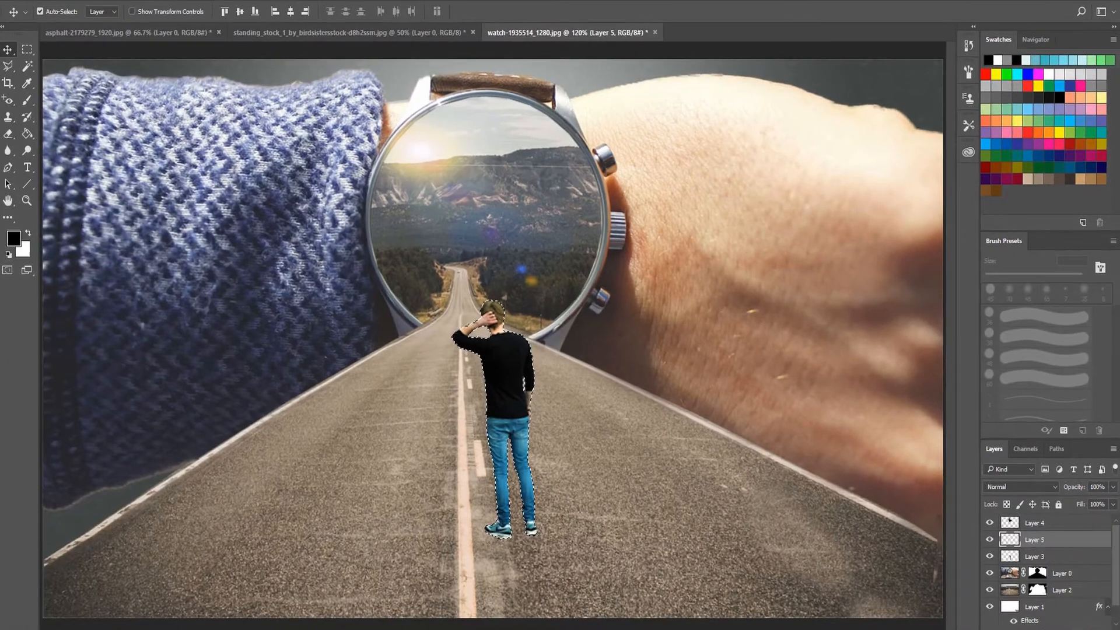
double_click(1032, 539)
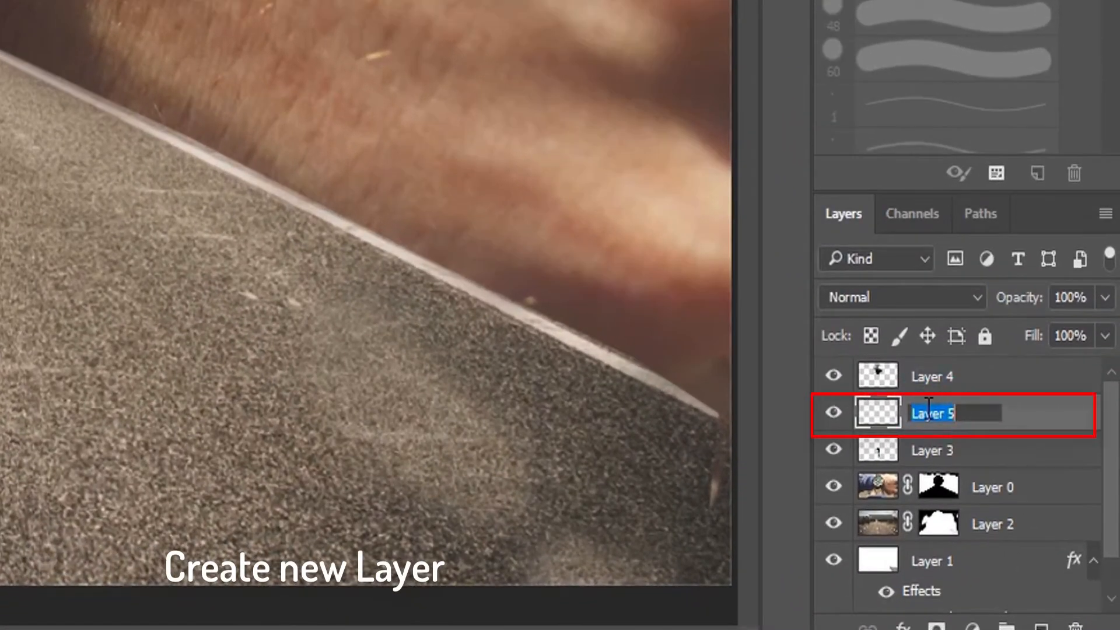
type("SHADOW")
key("Return")
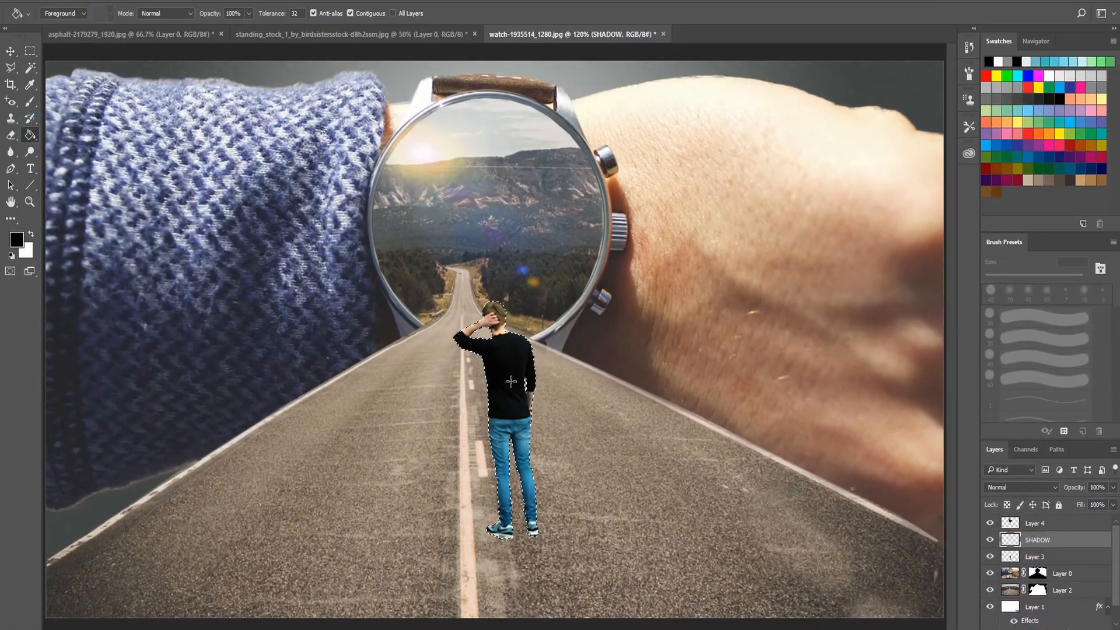
Step: Fill the man-shaped selection on the SHADOW layer with black and deselect it
left_click(510, 378)
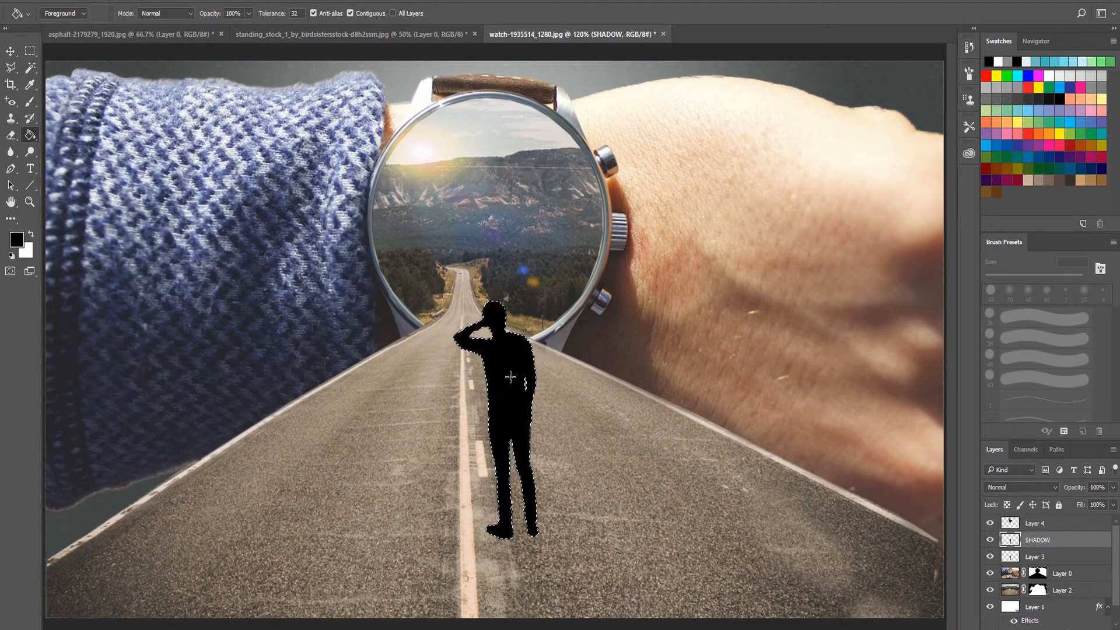
key("ctrl+d")
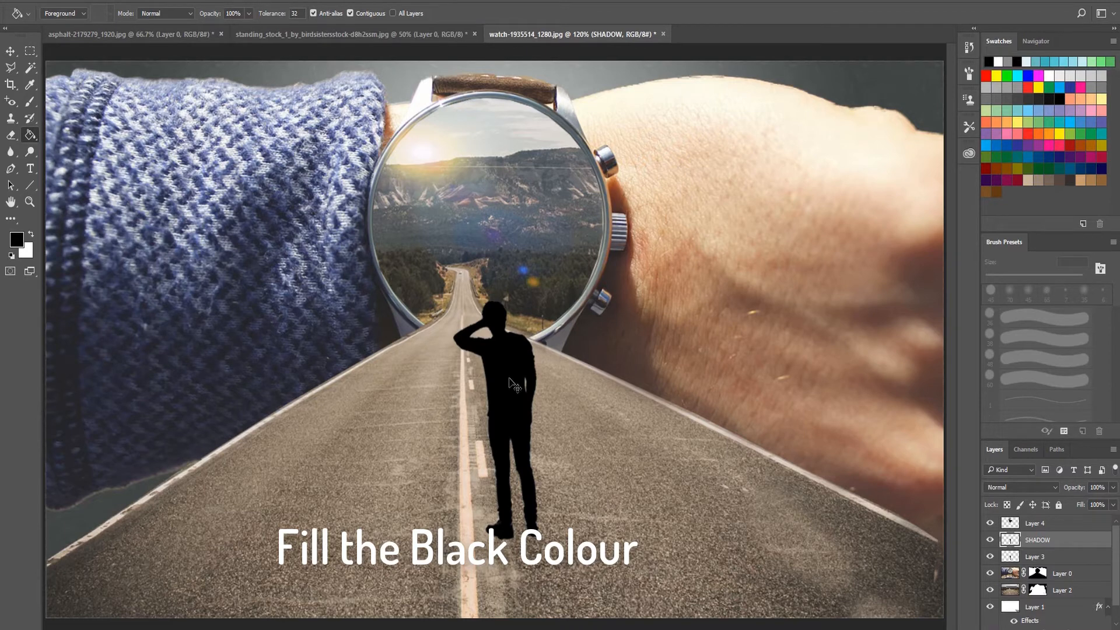
Step: Flip the black silhouette vertically with Free Transform and move it down so its feet sit just below the man's shoes
key("ctrl+t")
right_click(513, 374)
left_click(544, 606)
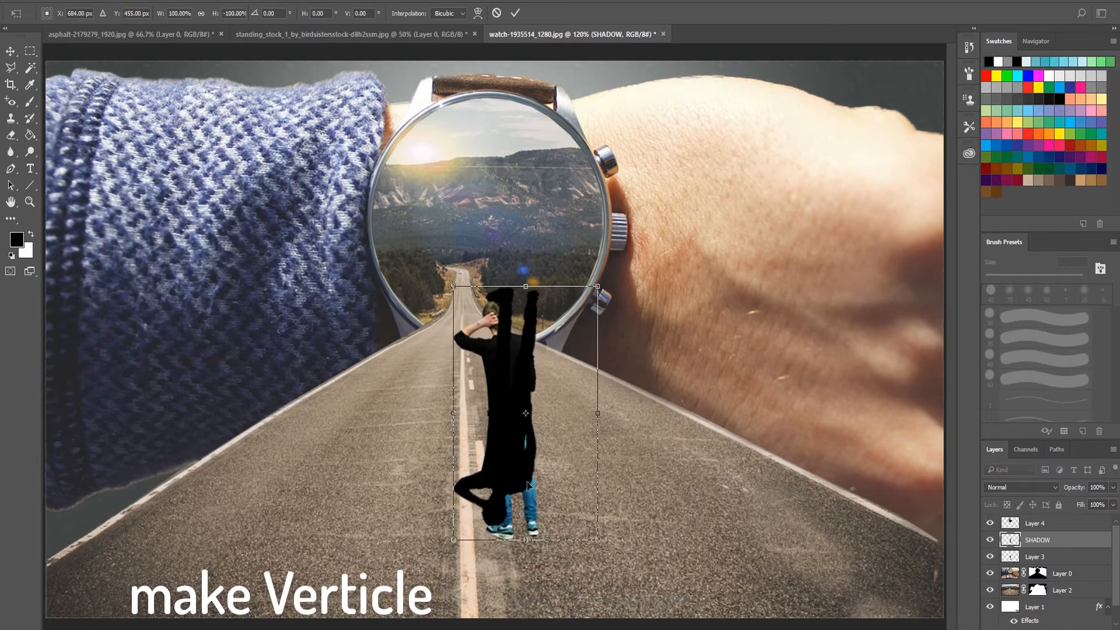
left_click_drag(528, 485, 522, 570)
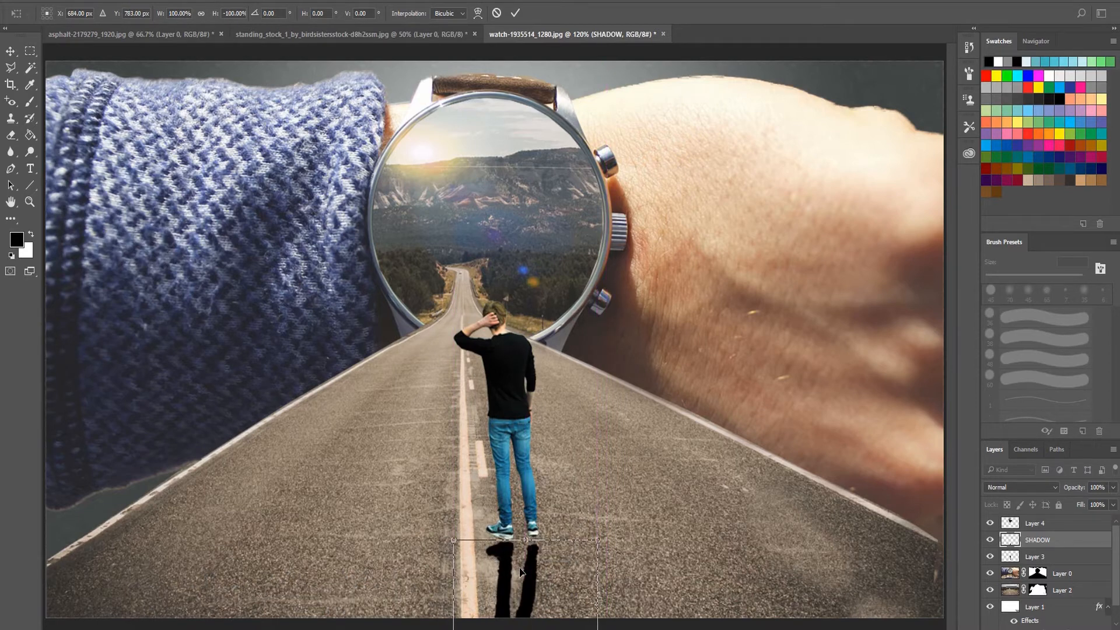
left_click_drag(530, 572, 528, 572)
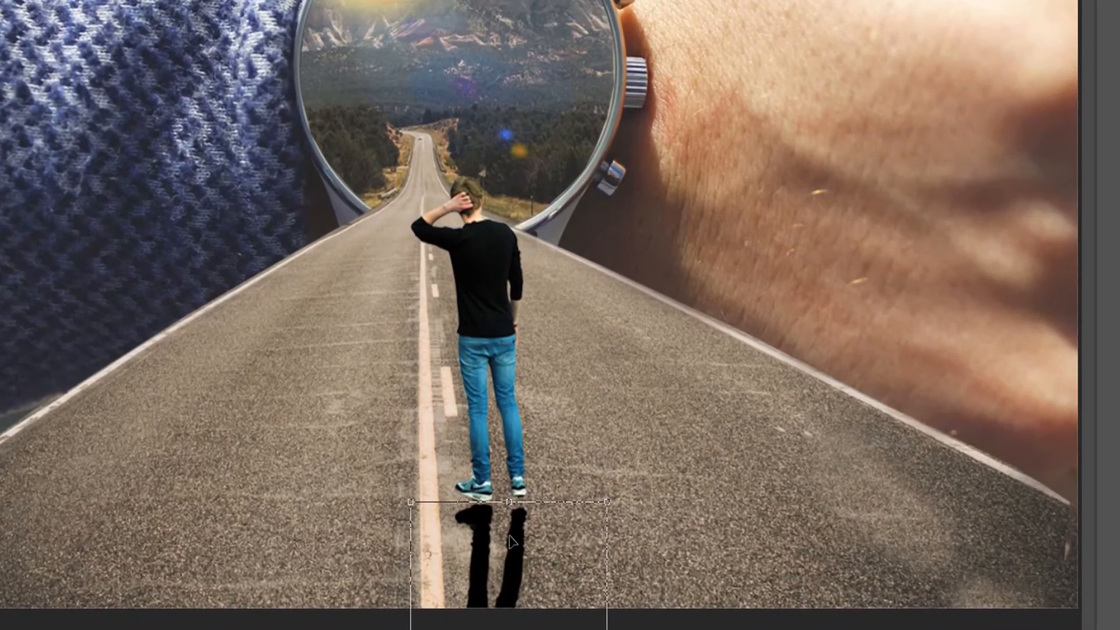
Step: Rotate the flipped shadow so it slants across the road, and reposition it so its feet meet the man's shoes
right_click(509, 537)
left_click(503, 524)
left_click_drag(397, 496, 341, 540)
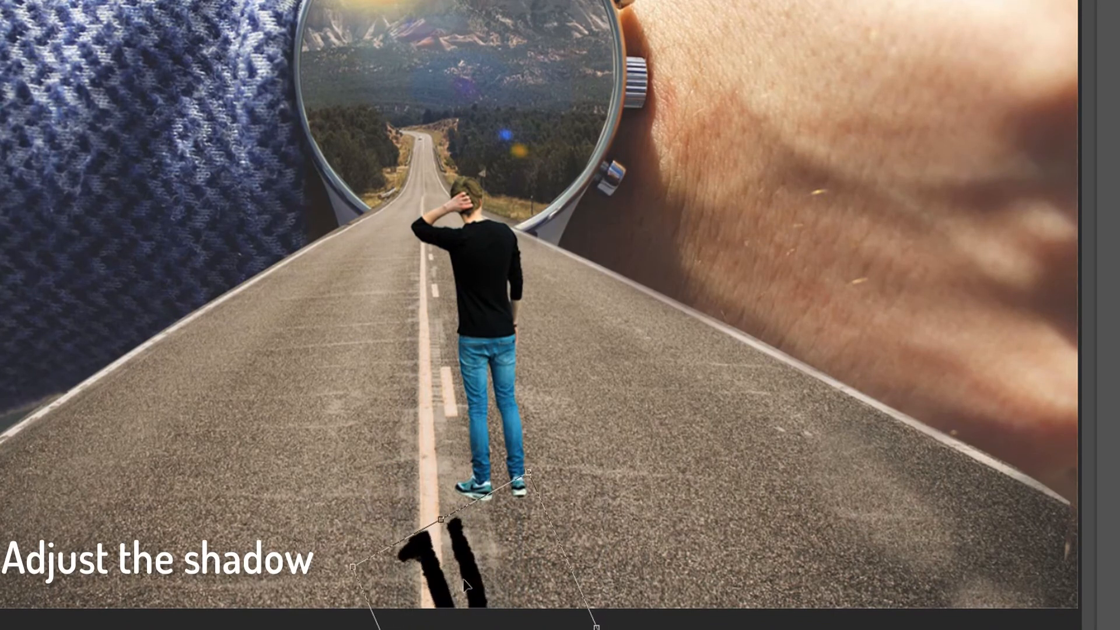
left_click_drag(465, 584, 532, 563)
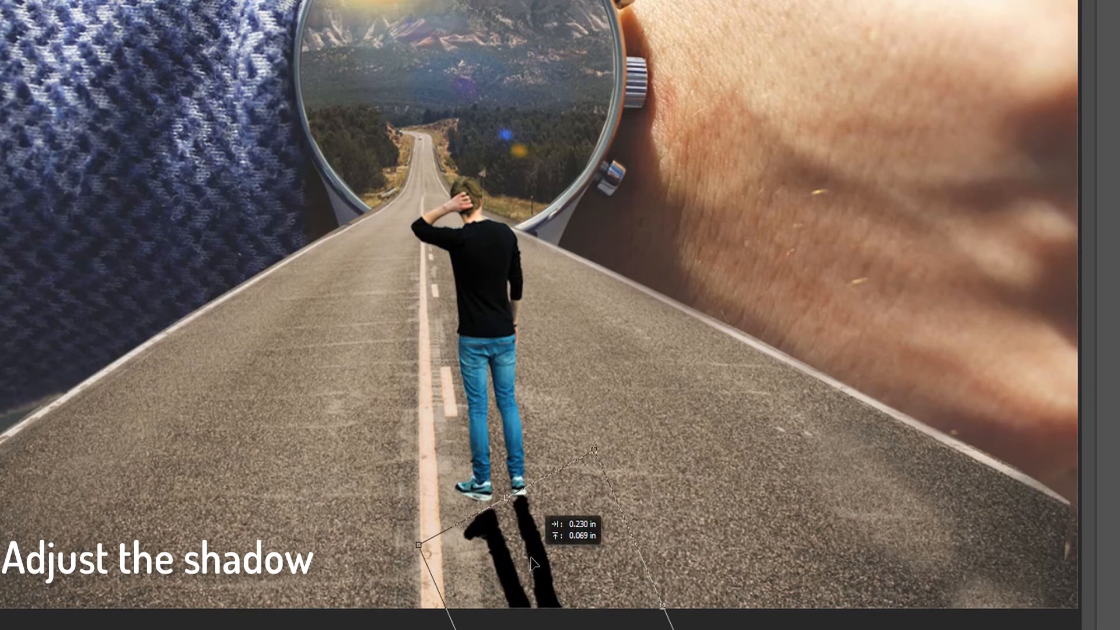
right_click(532, 560)
left_click(643, 299)
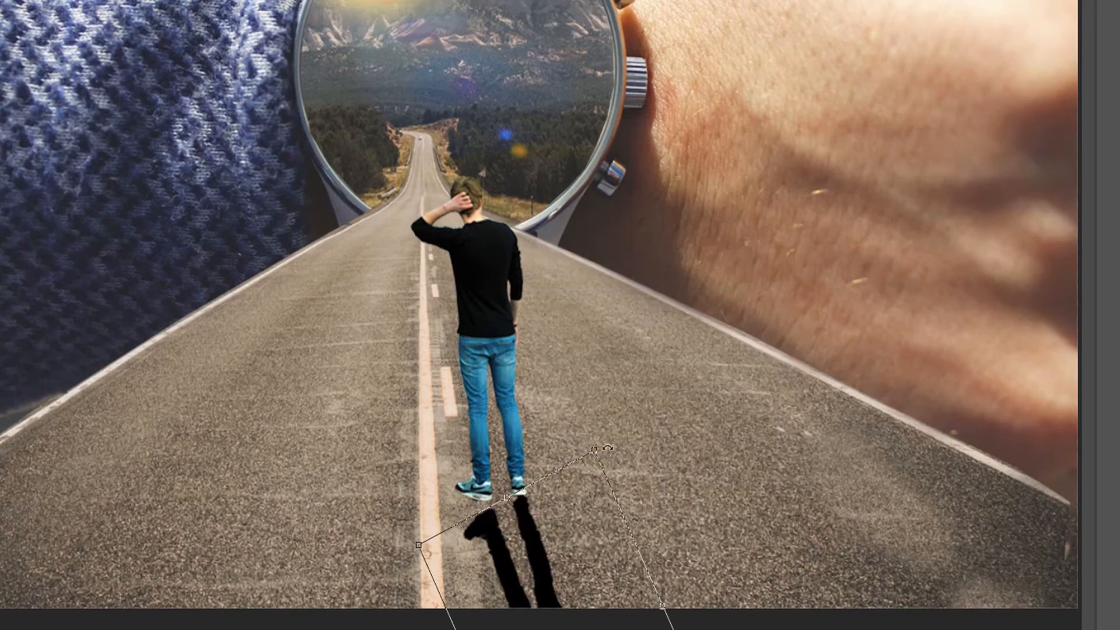